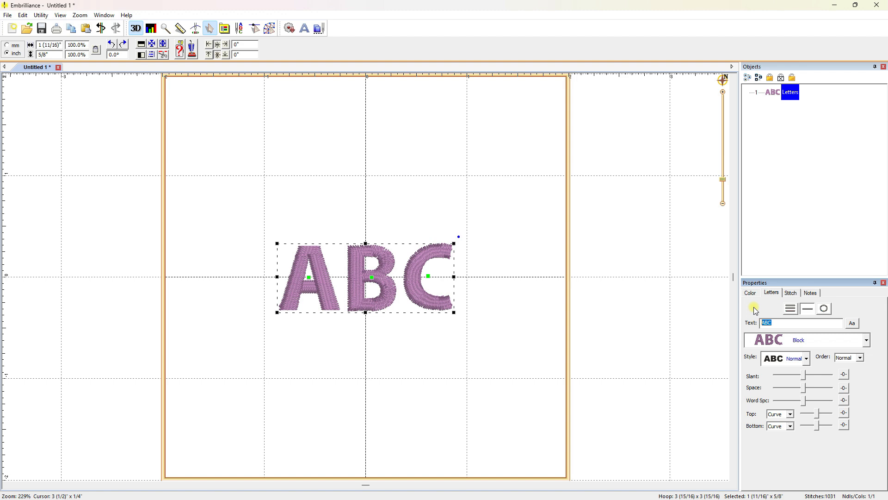
Change the lettering text to "lis" and set its font to Friendship Bracelet Font DLB.
text(lis)
key(Return)
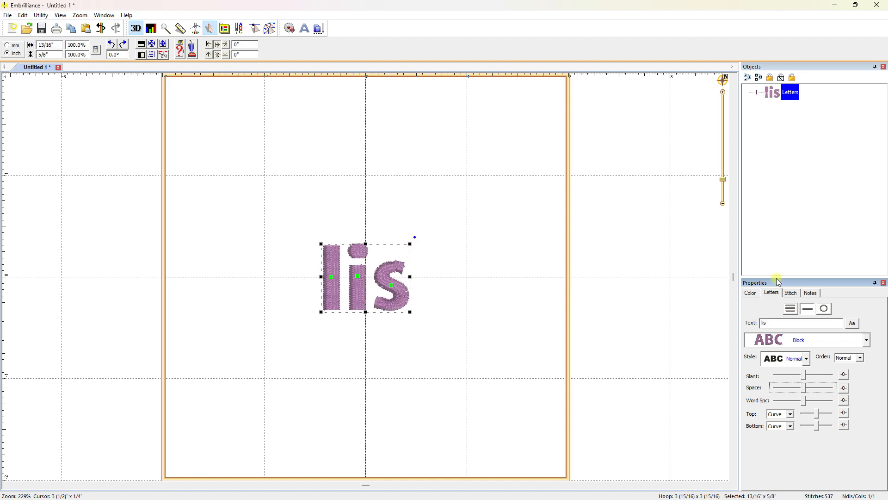
click(818, 344)
scroll(793, 238, down, 3)
scroll(793, 187, down, 15)
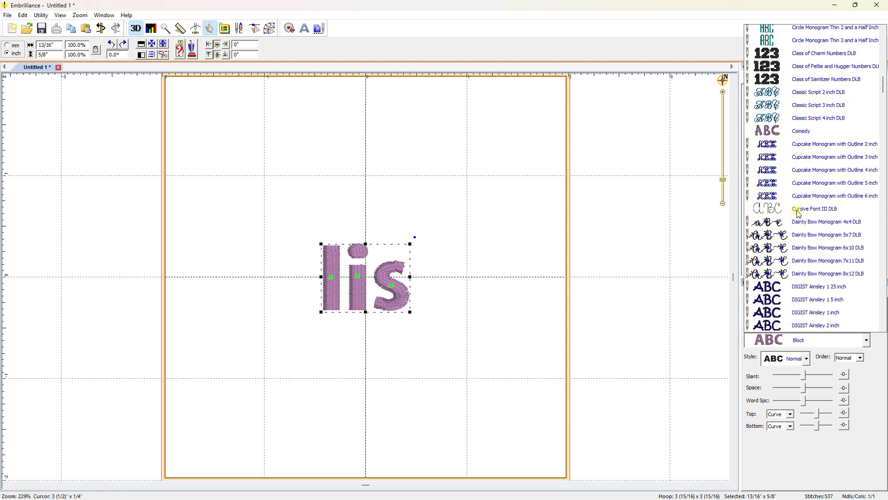
scroll(798, 223, down, 15)
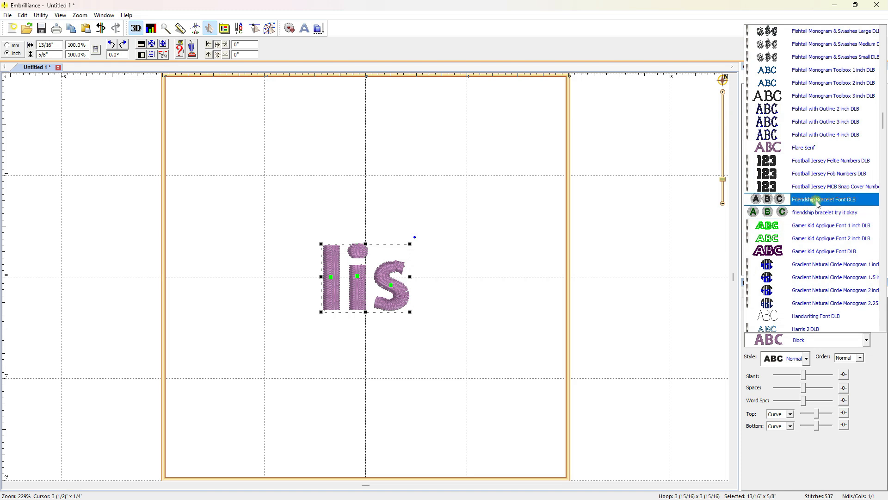
click(817, 204)
click(549, 273)
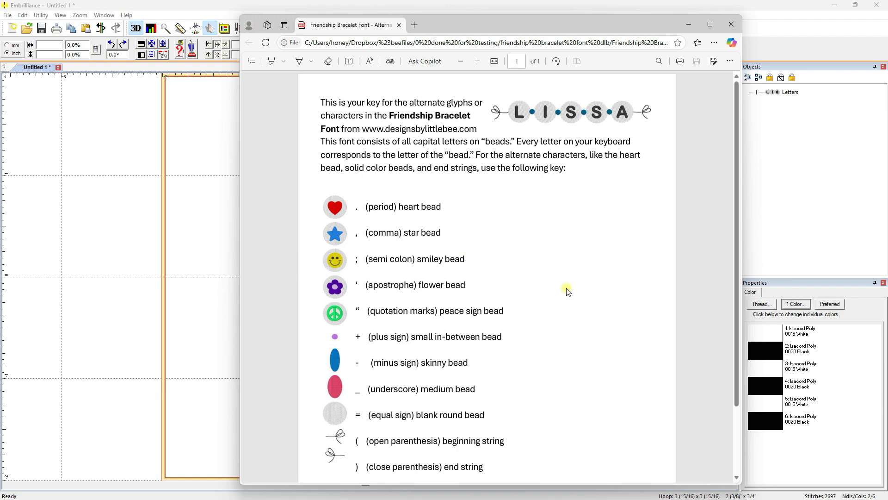
Review the Friendship Bracelet Font key for the characters that produce special beads and the beginning and end strings.
scroll(472, 259, down, 2)
scroll(475, 264, up, 1)
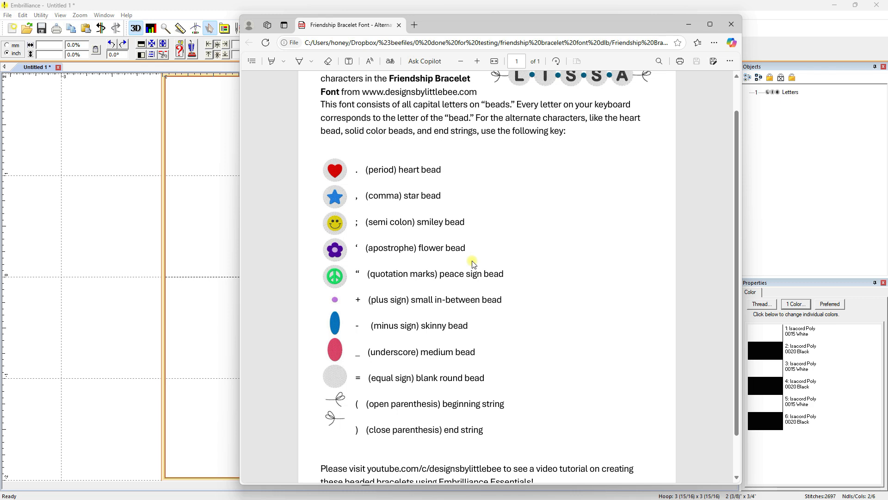
drag(433, 24, 887, 28)
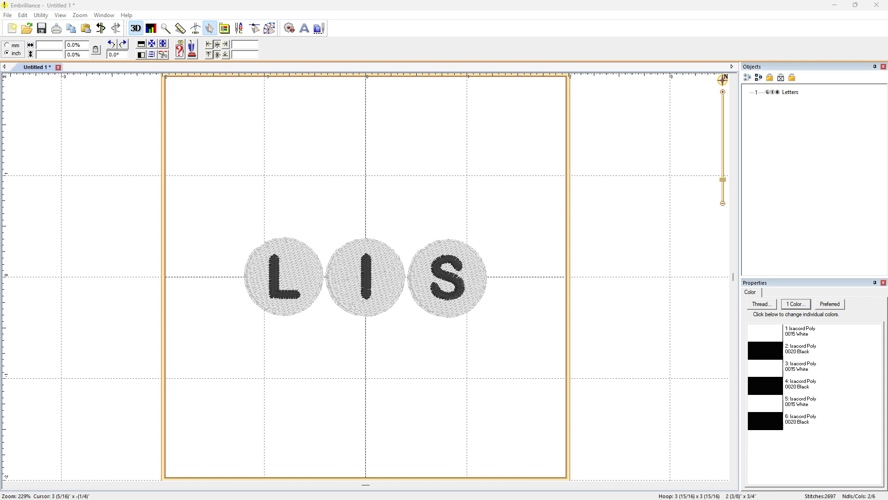
drag(887, 58, 563, 32)
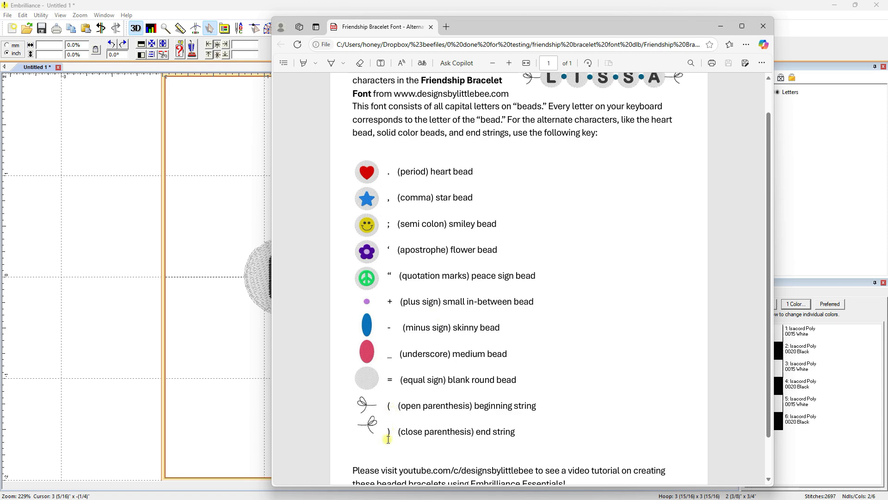
drag(475, 29, 887, 29)
Edit the lettering text to "(lis)" to add a beginning string and an end string around the beads.
click(313, 201)
click(295, 281)
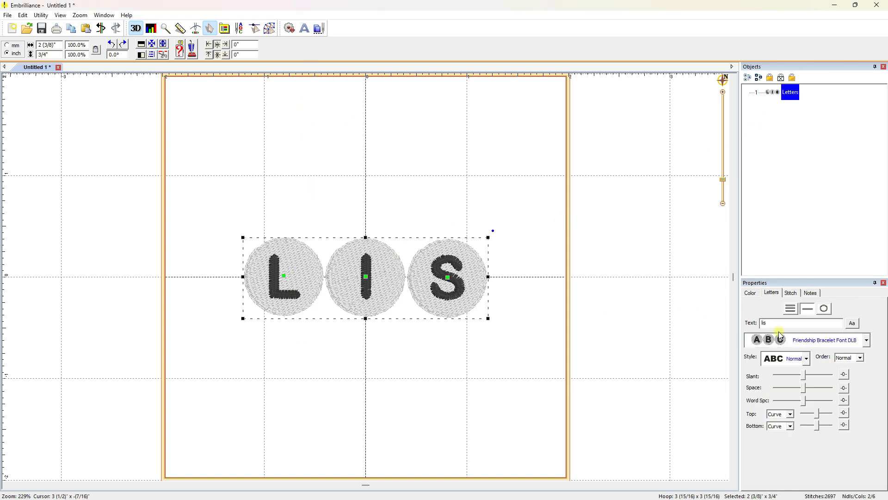
click(777, 325)
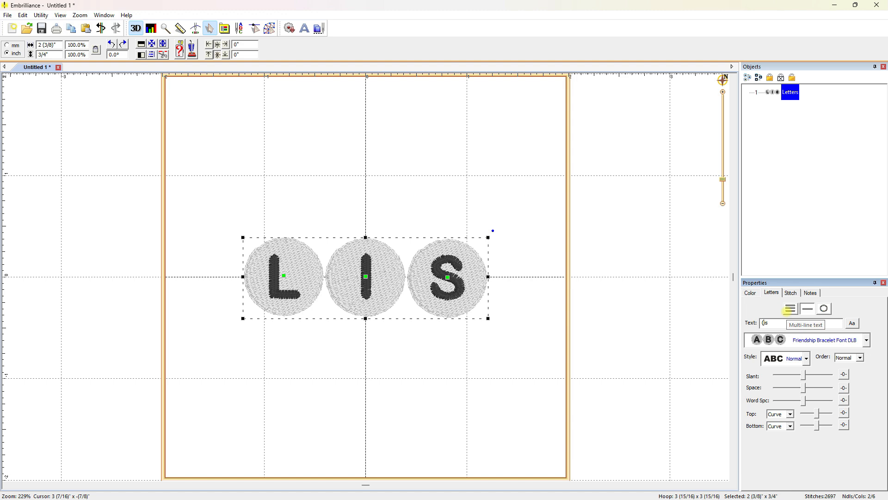
text())
key(Return)
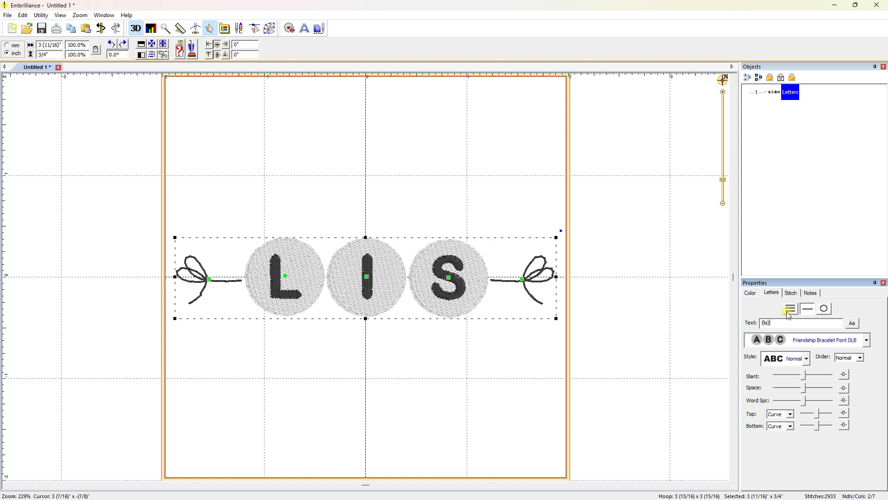
click(622, 300)
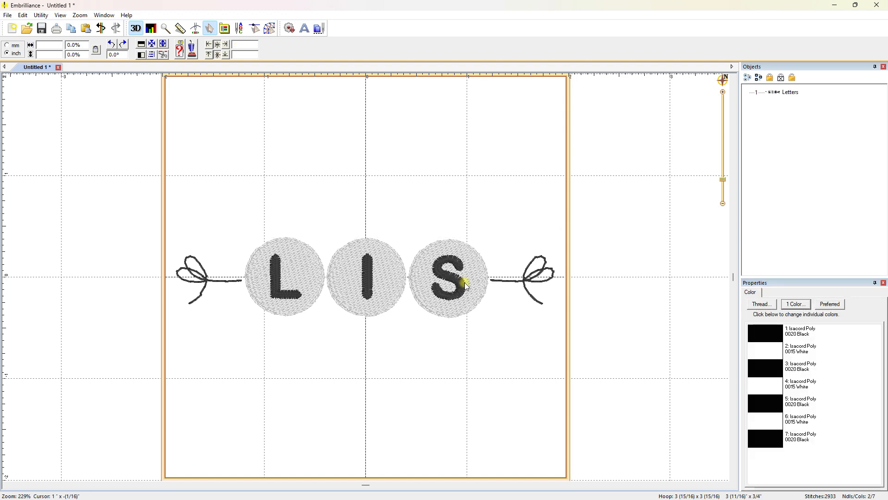
Nudge only the beginning string horizontally toward the L bead.
click(202, 282)
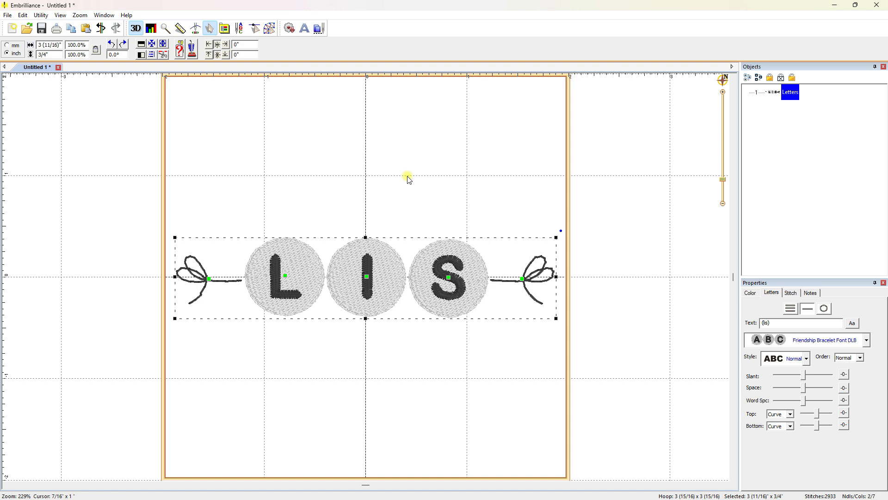
click(209, 279)
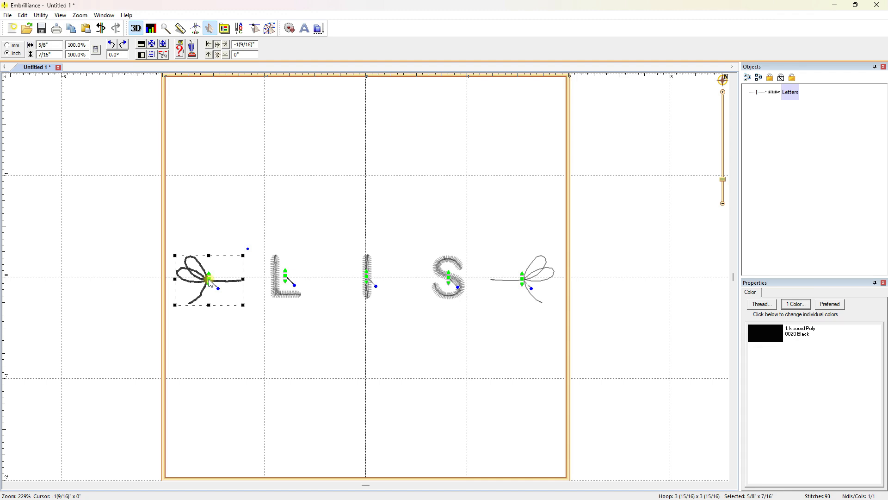
drag(210, 283, 209, 283)
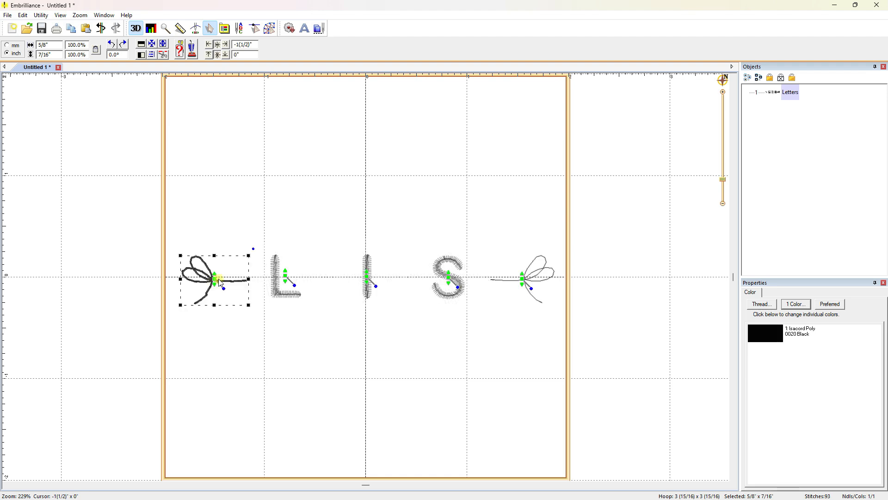
click(383, 207)
Move the I bead on its own up and out of the row, and undo the move.
scroll(373, 265, up, 2)
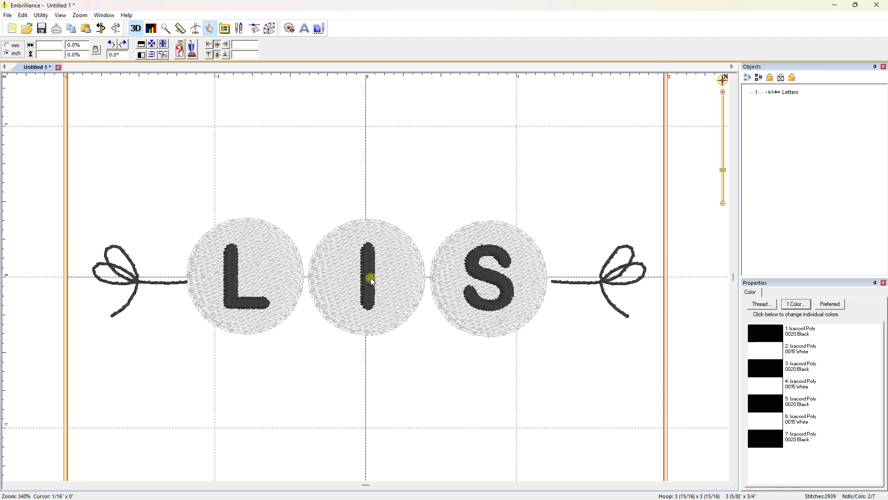
click(371, 278)
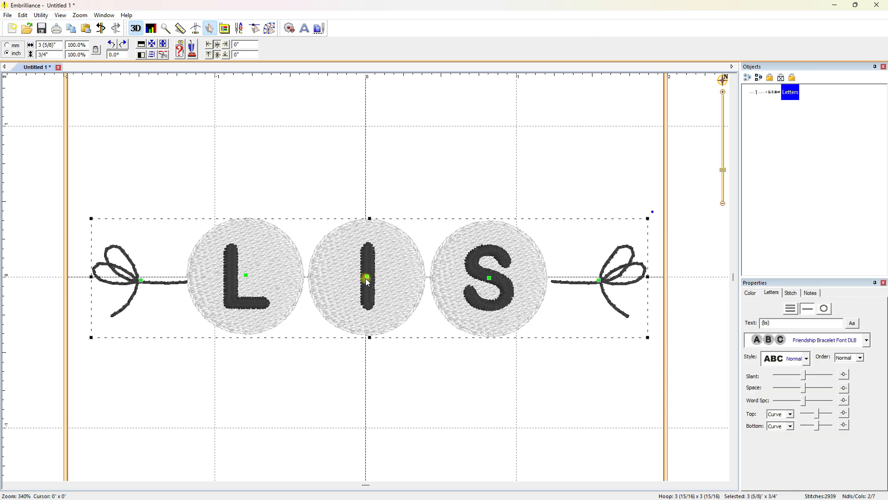
click(371, 279)
drag(371, 282, 286, 157)
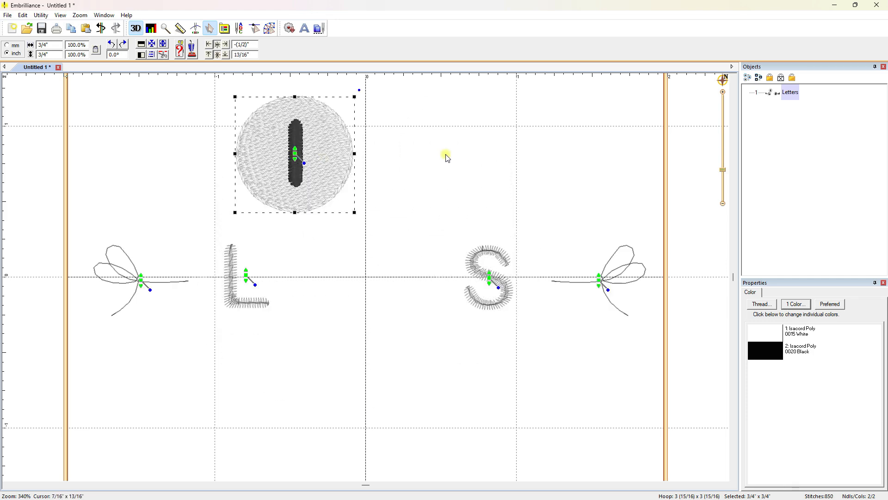
click(460, 153)
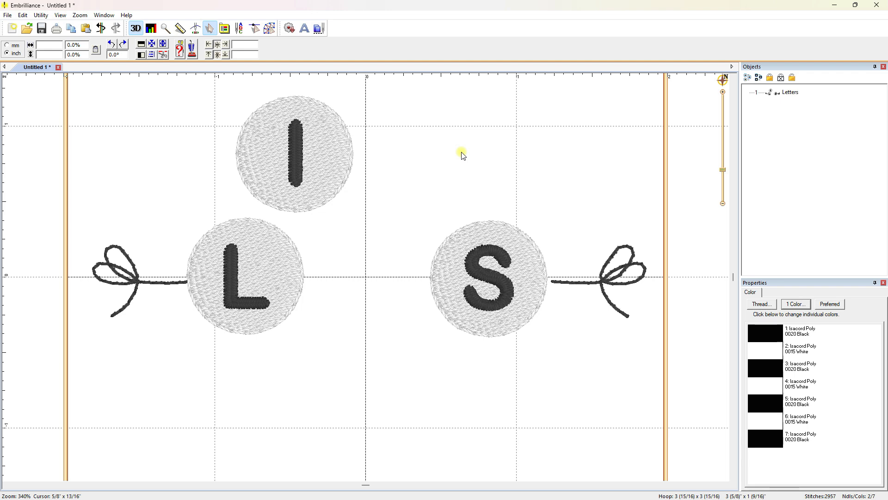
key(ctrl+z)
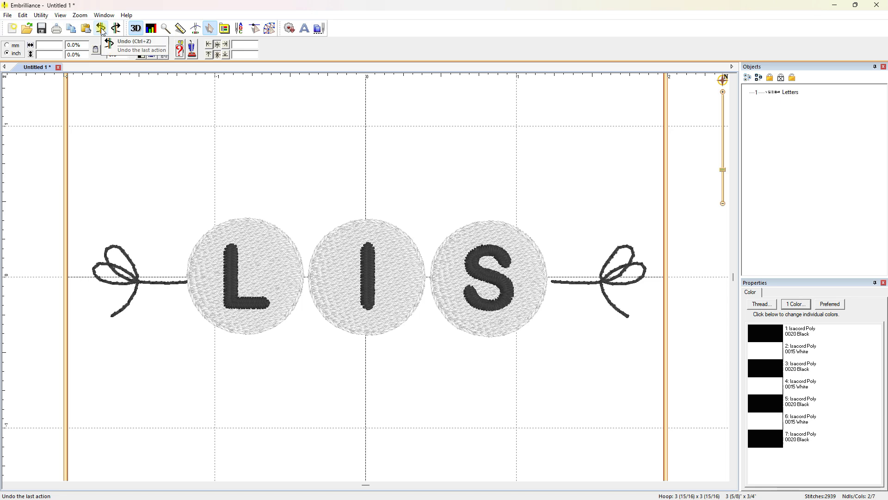
Nudge the I bead slightly toward the L bead and undo that nudge.
click(336, 249)
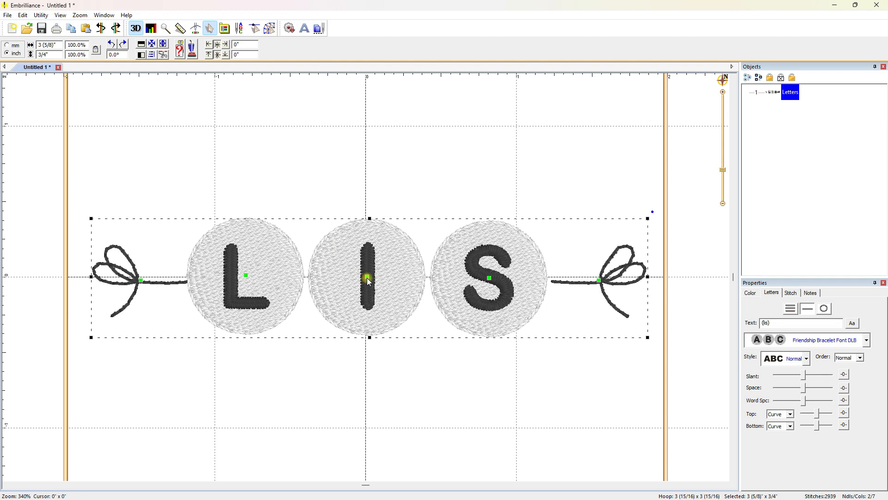
drag(367, 278, 363, 277)
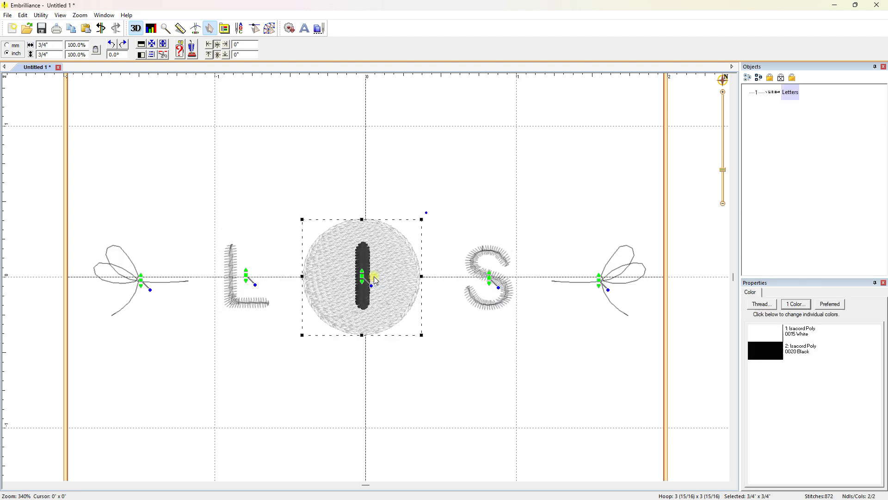
click(102, 29)
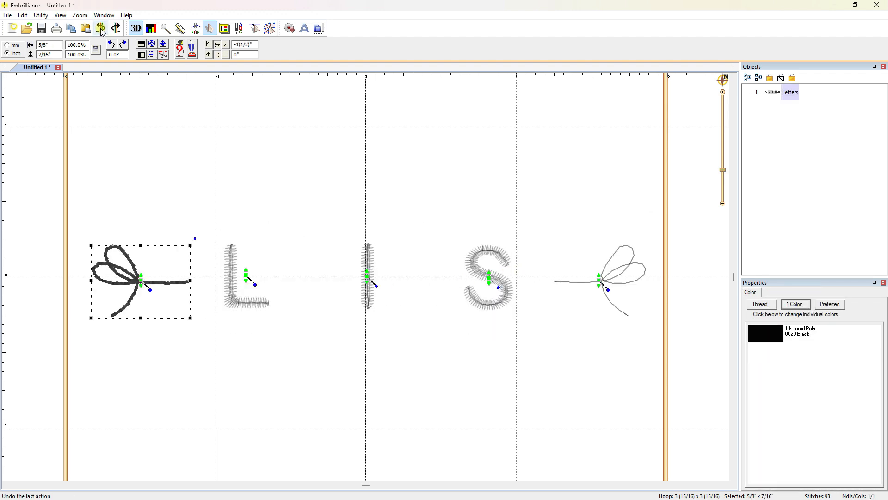
click(169, 115)
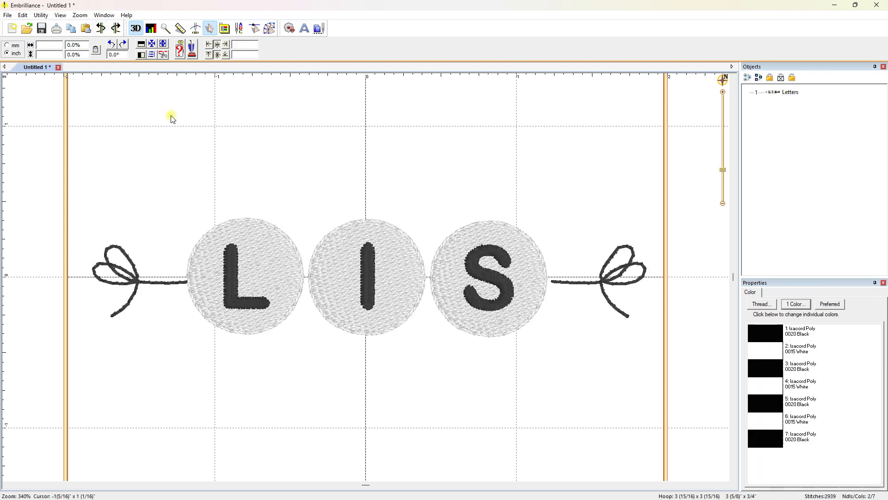
Undo the beginning string's move, keeping the "(lis)" lettering in its default layout.
click(101, 28)
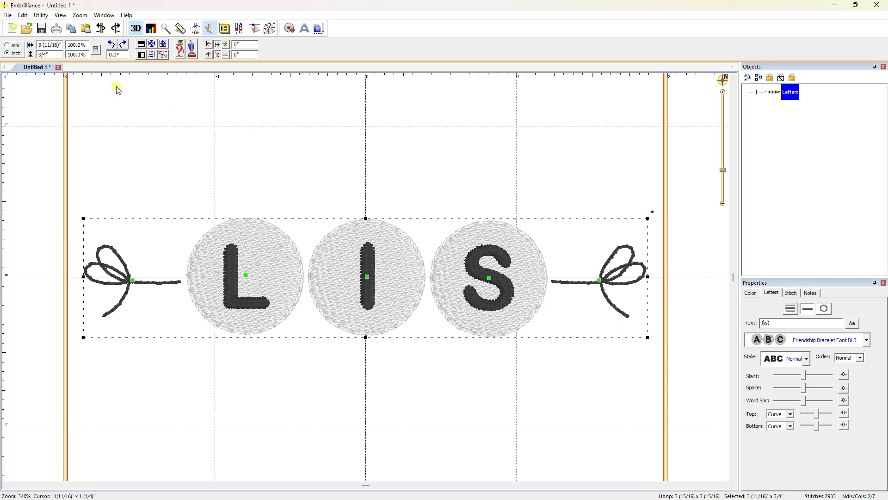
click(101, 32)
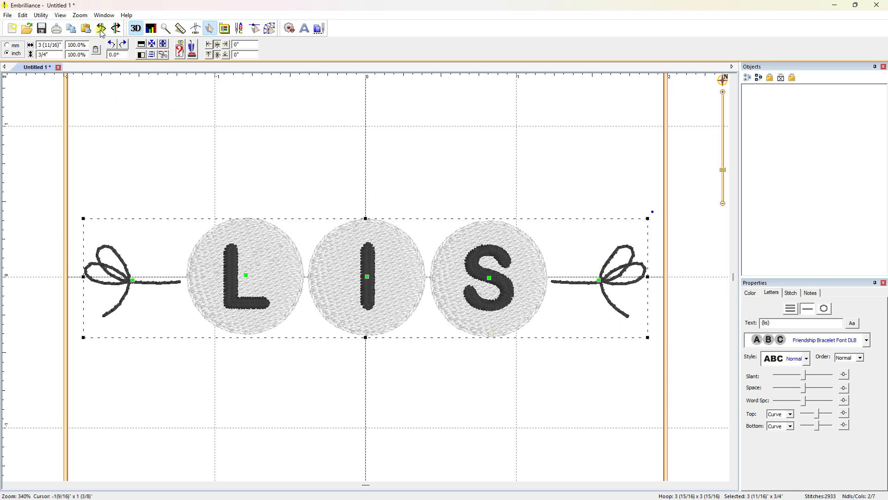
click(101, 28)
click(115, 28)
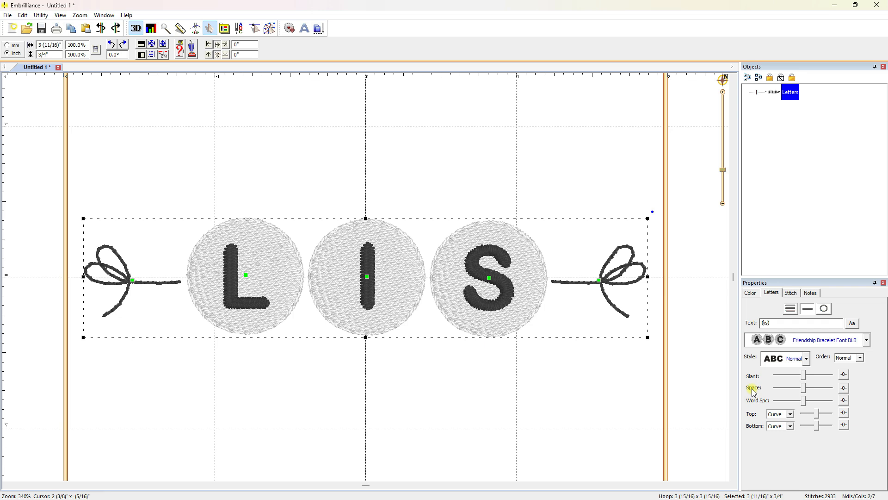
Reduce the lettering's letter spacing slightly and reset it to its default.
click(803, 388)
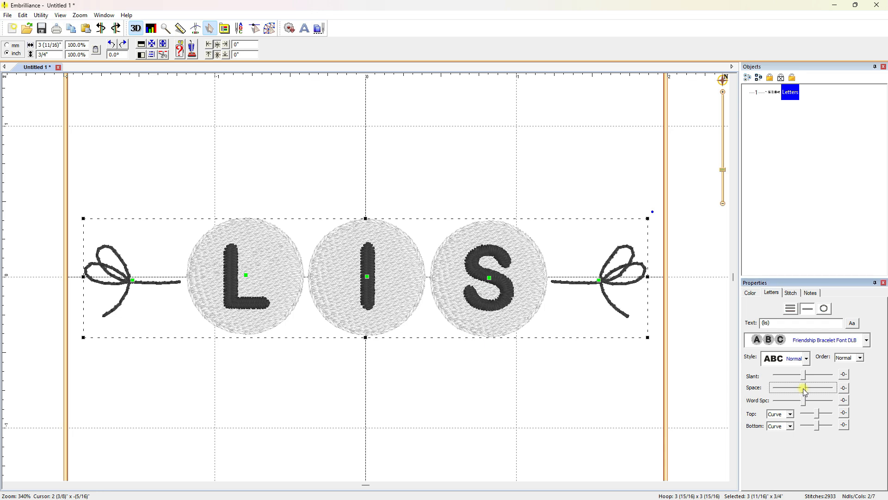
mouse_move(803, 388)
mouse_down()
mouse_move(774, 389)
mouse_move(833, 388)
mouse_move(787, 393)
mouse_move(819, 390)
mouse_move(794, 386)
mouse_up()
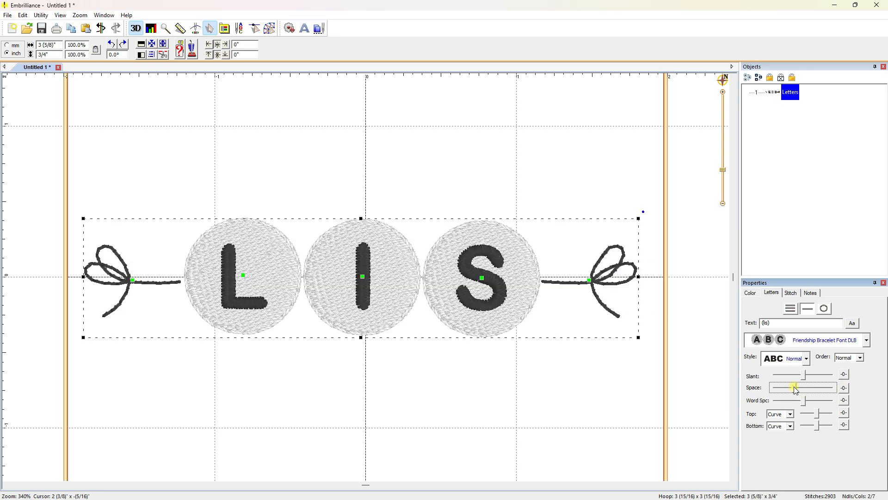
click(844, 389)
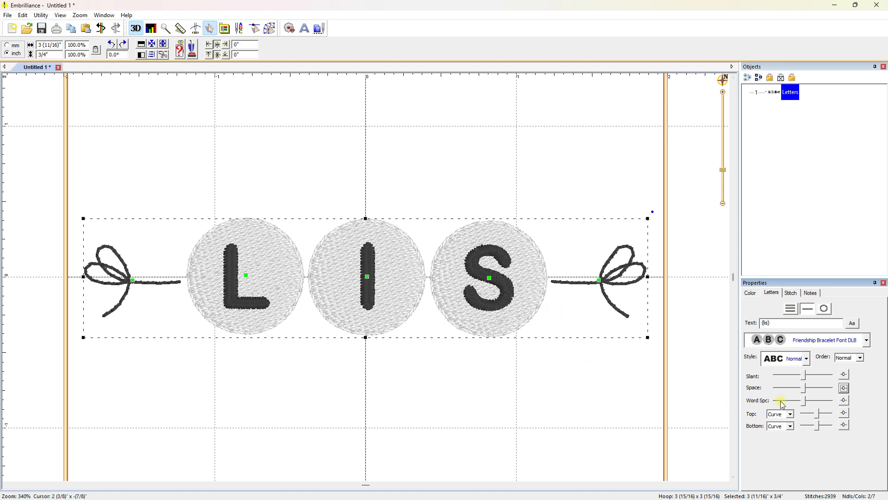
Tighten the letter spacing of "(lis)" until the three beads touch each other.
click(804, 389)
drag(803, 388, 781, 386)
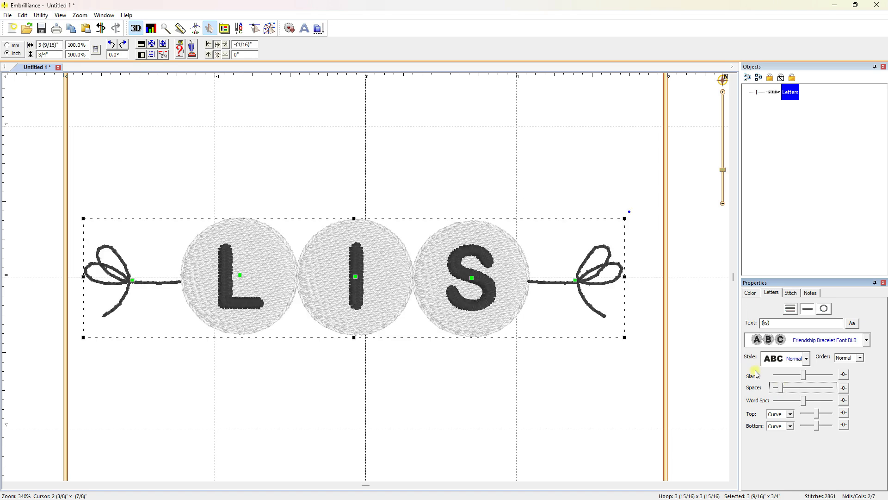
Nudge the beginning string and the end string individually, and undo both moves.
click(131, 280)
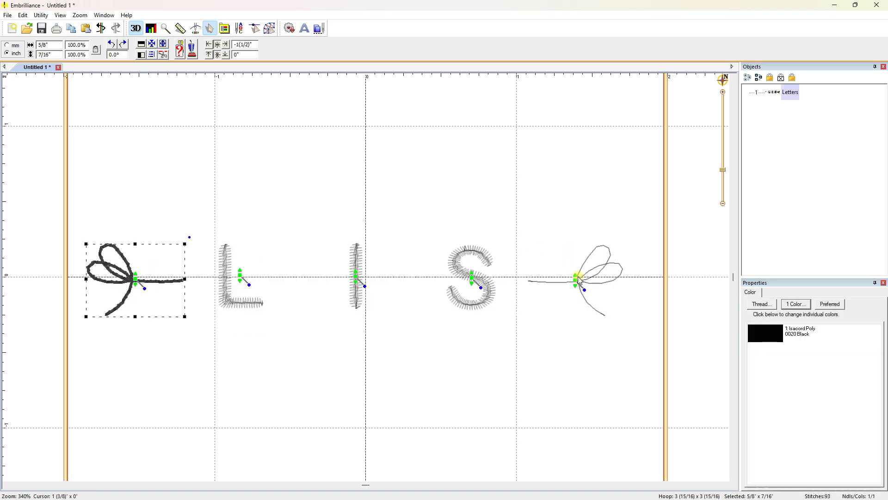
drag(575, 280, 576, 277)
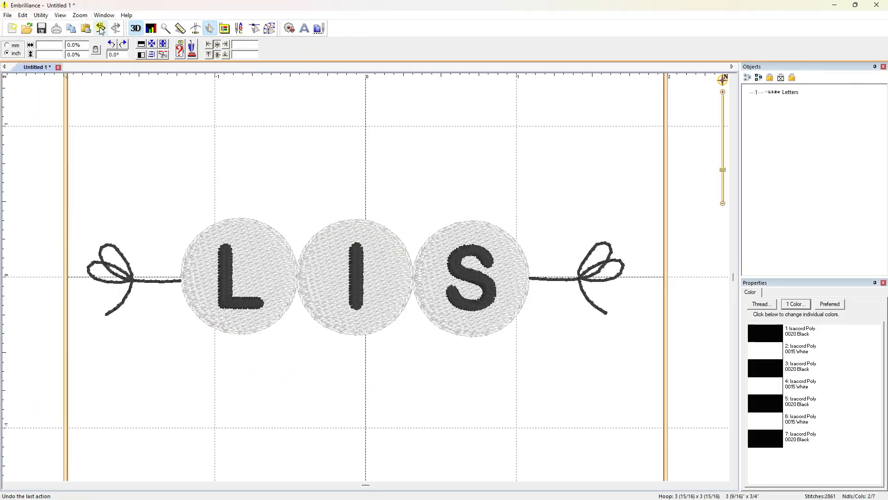
click(100, 28)
click(101, 30)
click(224, 149)
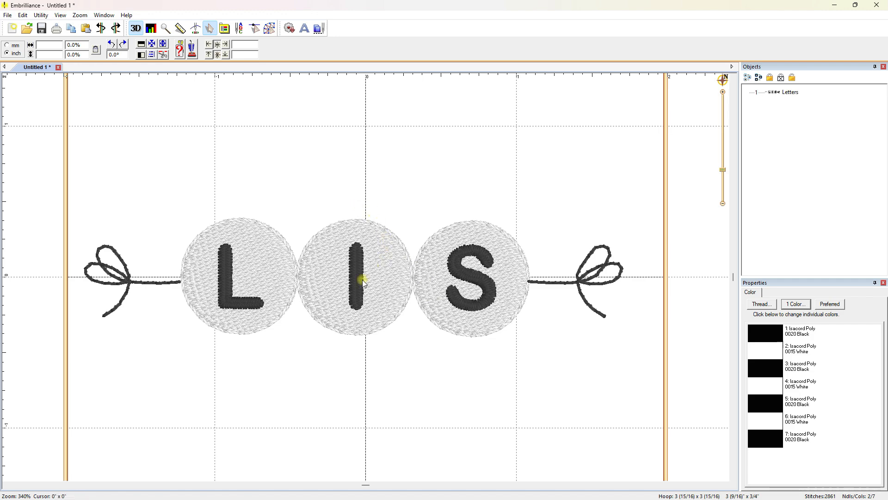
Consult the font's bead key and change the lettering to "(l.i;s)" to add a heart bead and a smiley bead between the letters.
scroll(363, 281, down, 2)
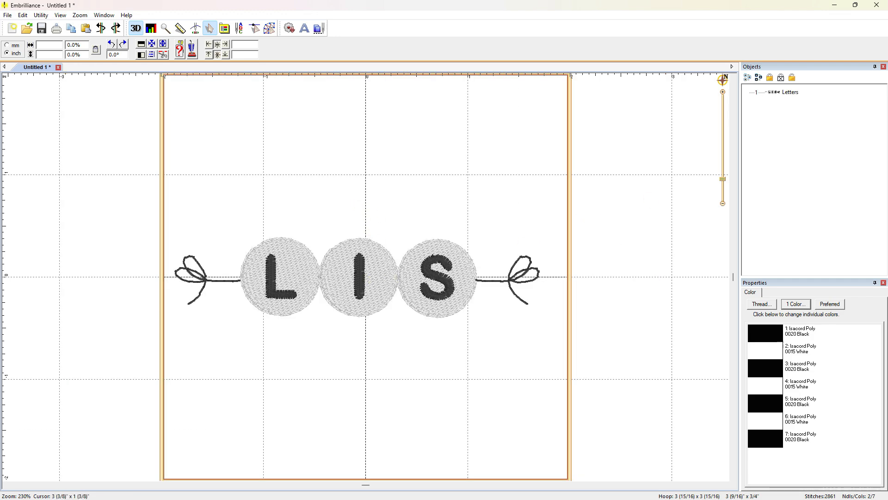
drag(887, 48, 615, 35)
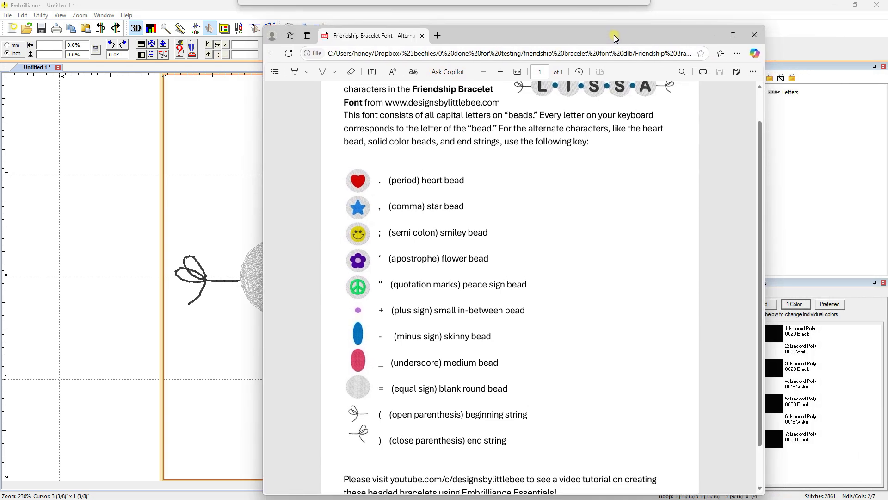
drag(614, 35, 887, 35)
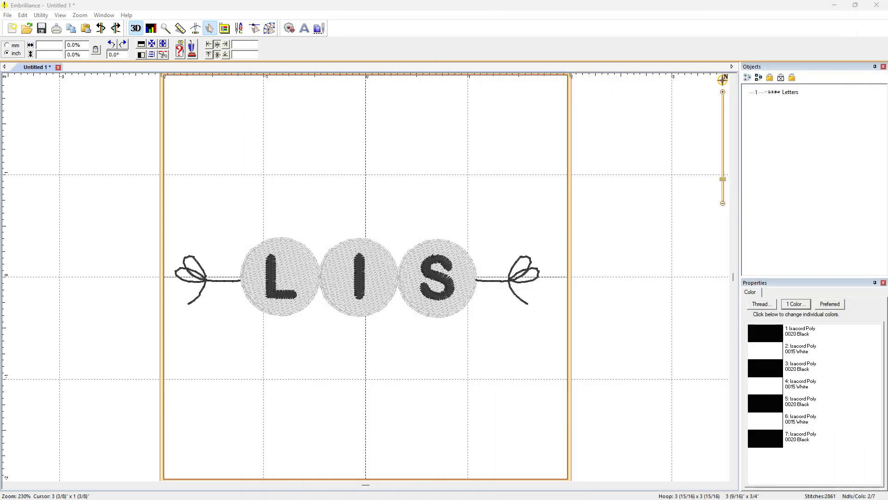
click(433, 266)
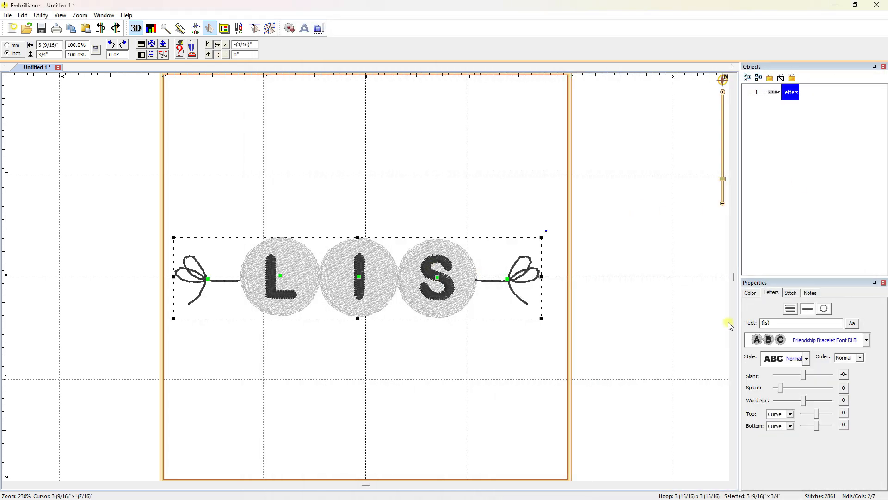
click(765, 325)
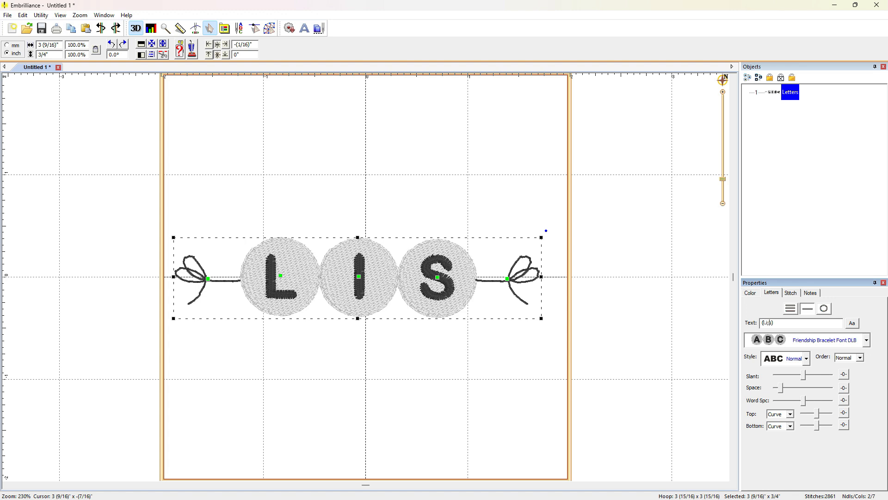
key(Return)
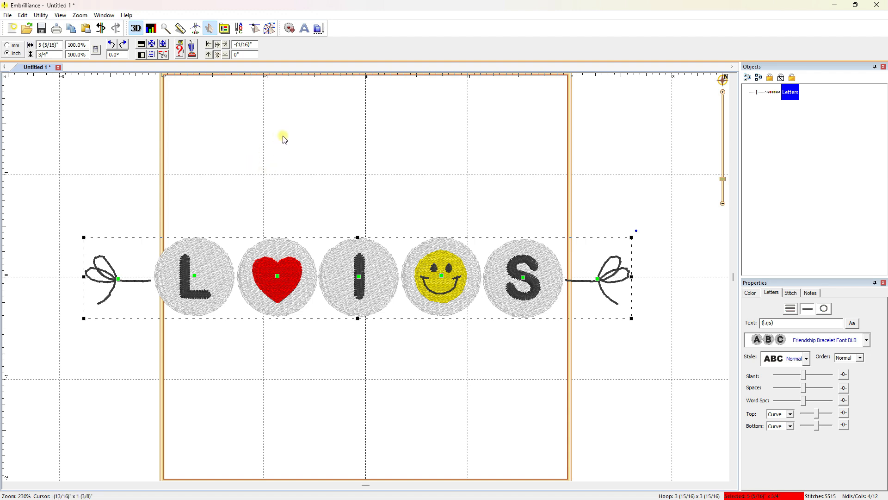
click(305, 182)
scroll(304, 181, up, 1)
scroll(304, 181, down, 1)
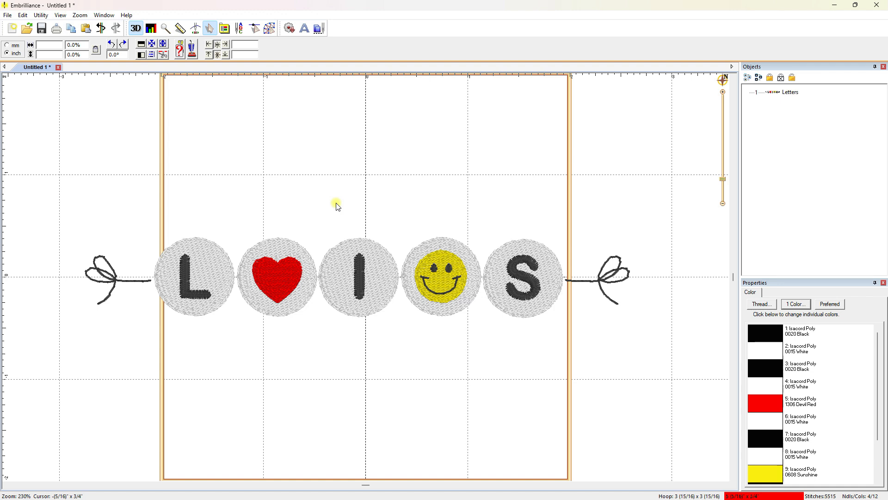
Look up the small in-between bead in the font's key and change the lettering to "(l+i+s)".
drag(887, 14, 578, 34)
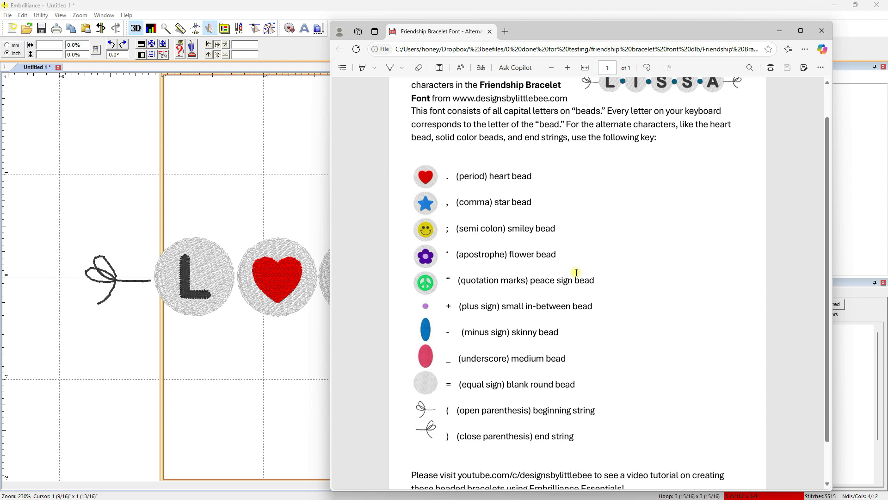
mouse_move(578, 32)
mouse_down()
mouse_move(542, 24)
mouse_move(556, 32)
mouse_move(587, 23)
mouse_up()
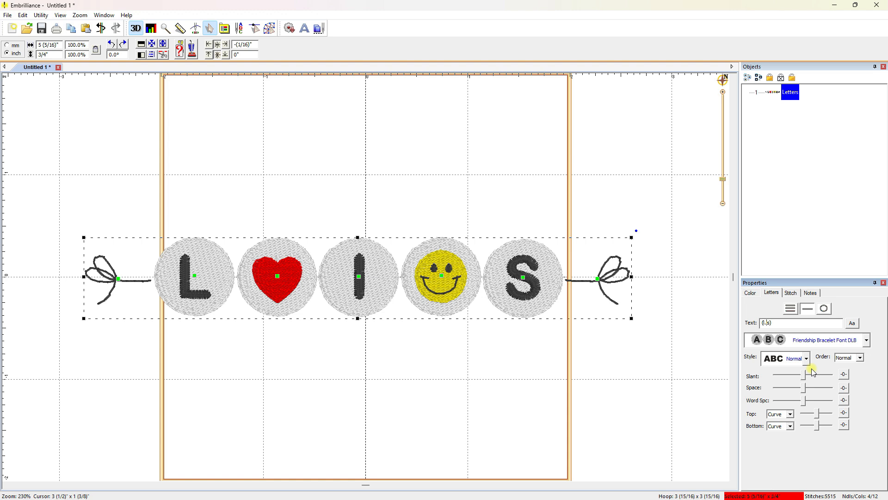
text(+i+)
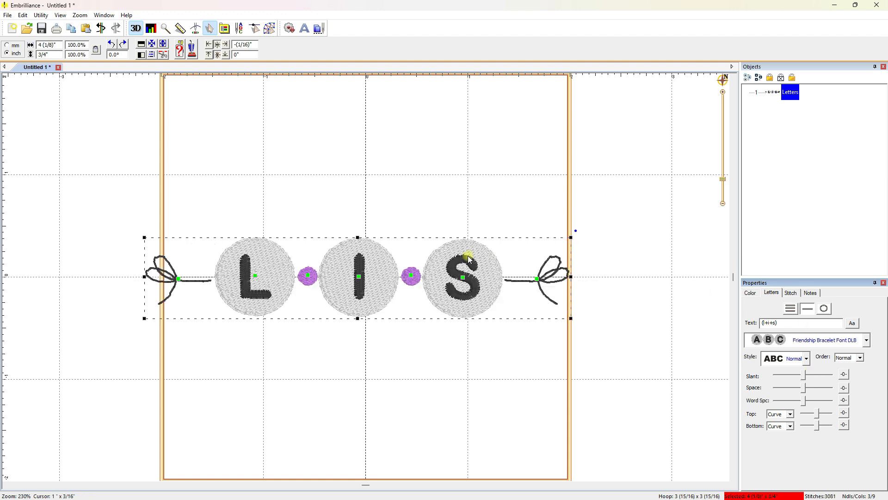
click(402, 189)
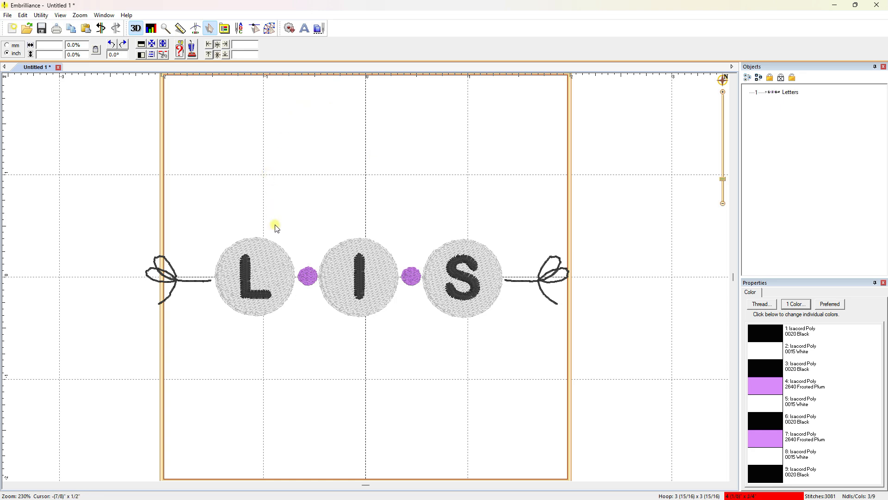
Tighten the letter spacing of "(l+i+s)" until the small beads touch the letter beads.
scroll(275, 227, up, 2)
click(273, 271)
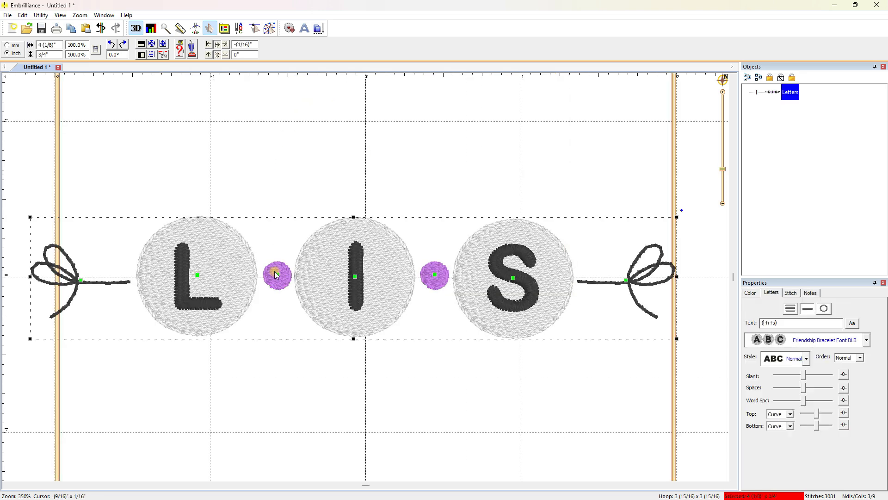
scroll(262, 179, down, 2)
drag(804, 388, 779, 391)
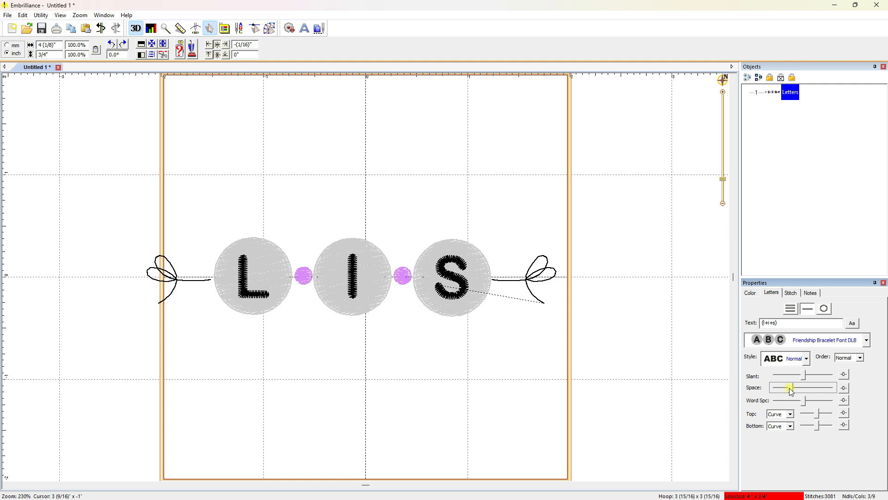
click(323, 191)
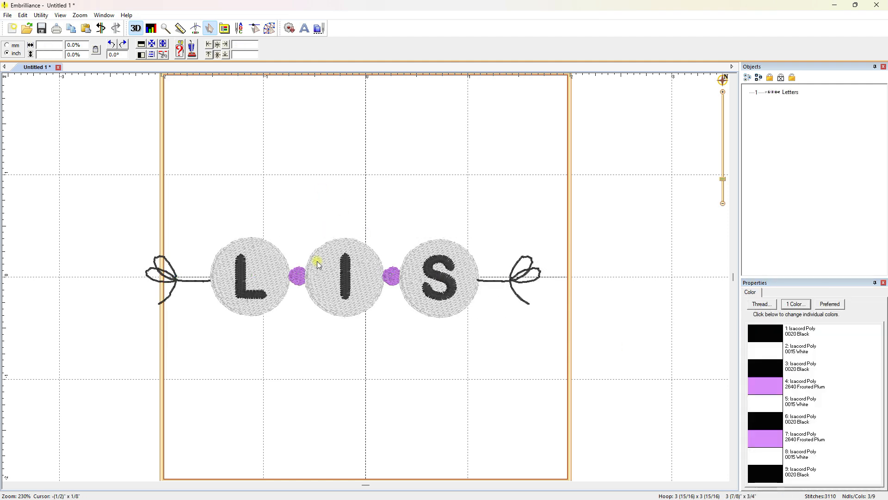
scroll(317, 261, up, 2)
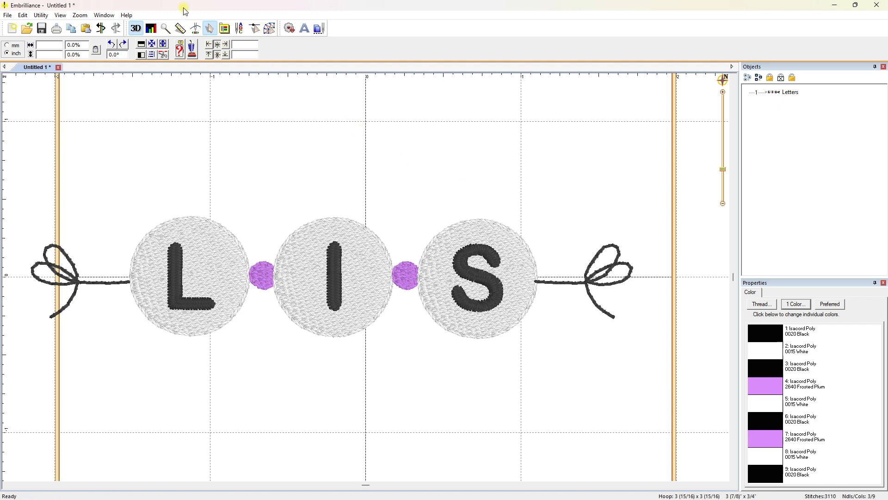
Change the lettering back to "(lis)" at default letter spacing and add a separate "++" lettering object in the Friendship Bracelet Font DLB.
click(784, 92)
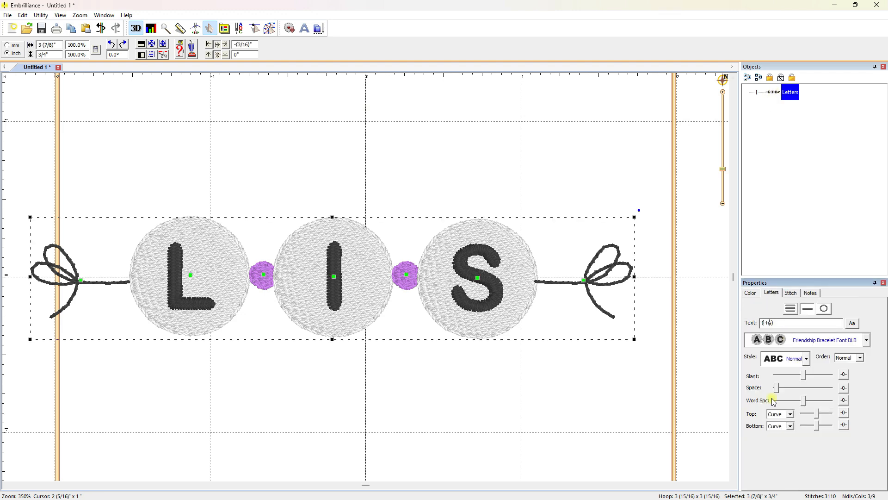
click(382, 155)
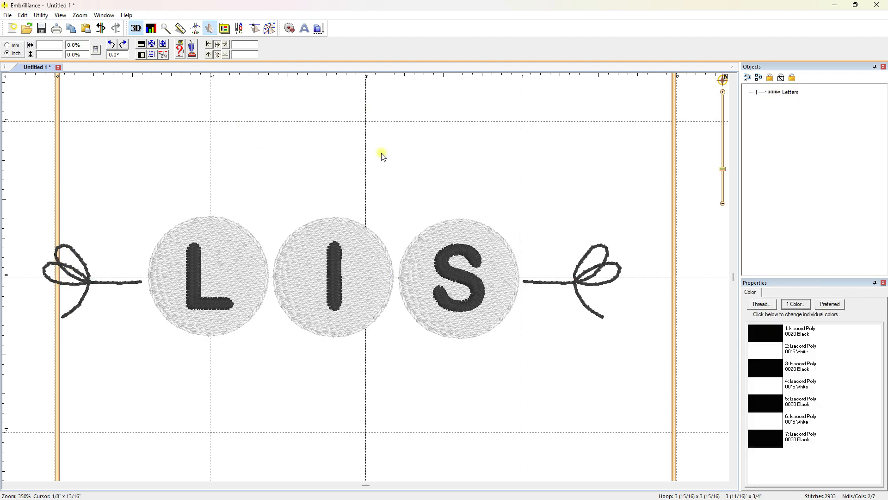
click(305, 29)
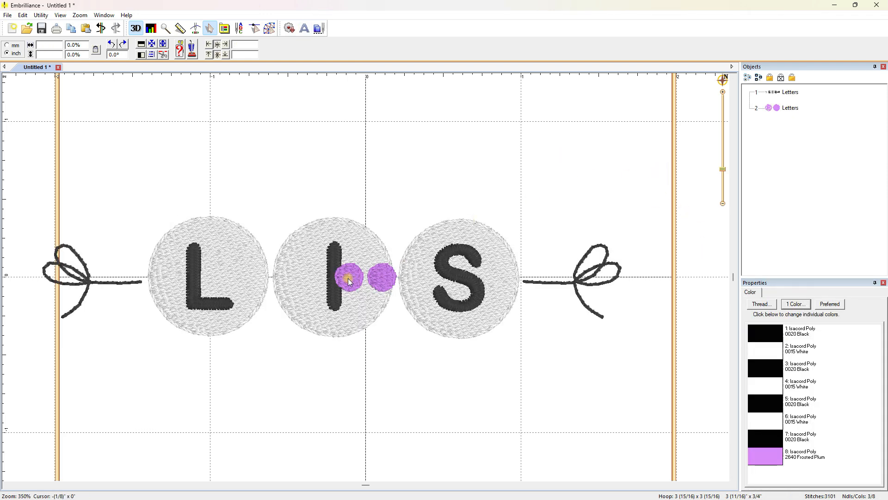
Move the first small bead of the "++" lettering into the gap between the L and I beads.
click(348, 278)
click(787, 91)
click(644, 184)
click(349, 276)
drag(349, 276, 269, 276)
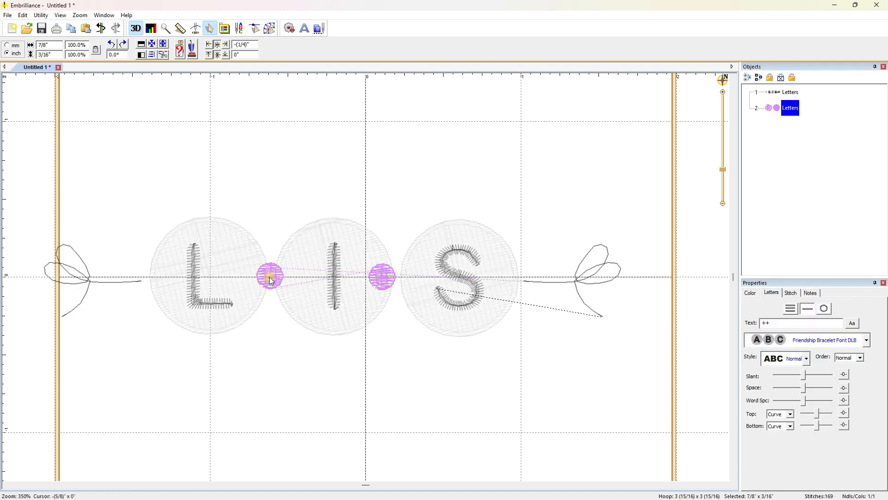
Shift the end string and the S bead individually away from the I bead to make room for a small bead.
click(549, 268)
click(573, 282)
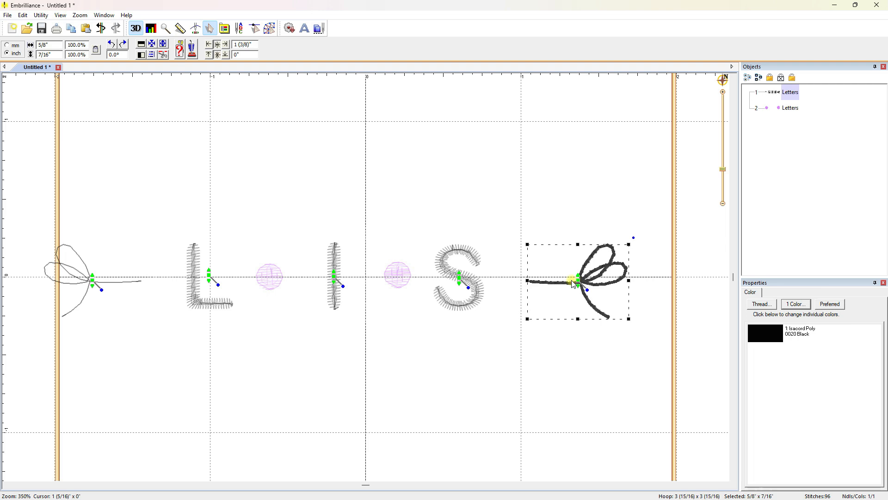
click(461, 282)
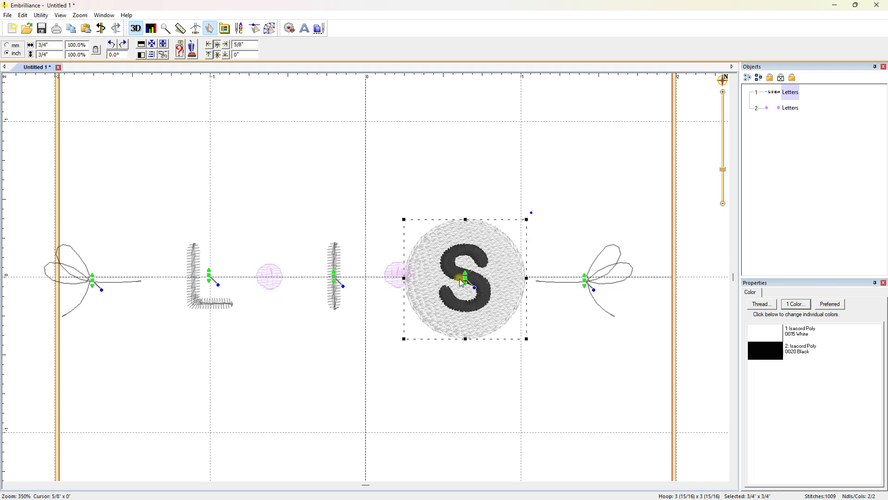
Position the second small bead of the "++" lettering in the gap between the I and S beads.
click(403, 254)
click(396, 276)
click(396, 276)
key(Right)
click(333, 168)
click(399, 280)
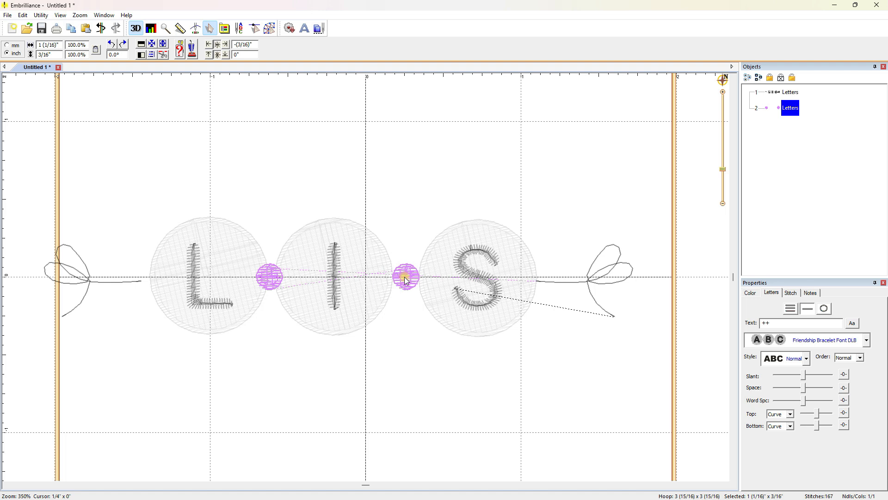
click(406, 281)
Shift the beginning string outward and nudge the L bead away from the I bead until it meets the string.
click(102, 286)
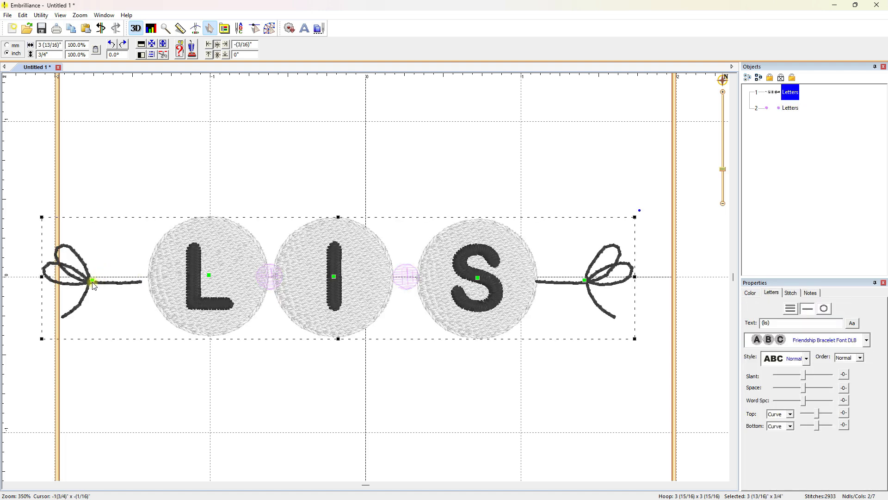
click(93, 282)
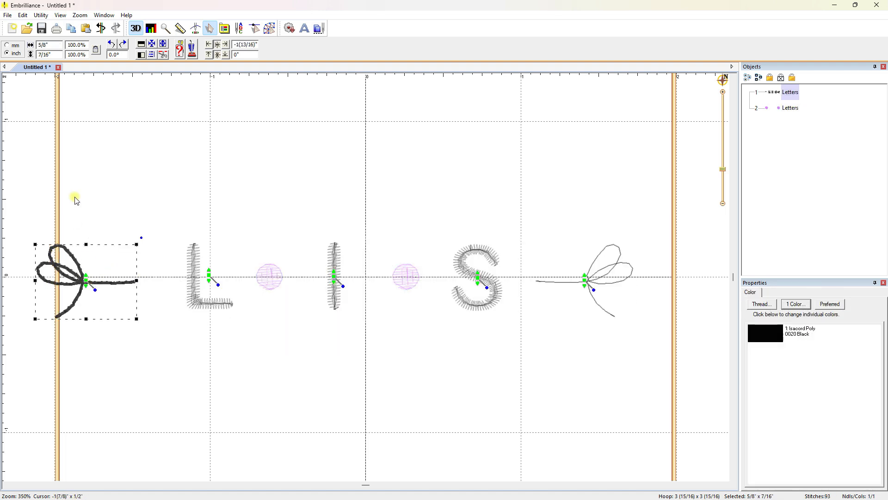
click(209, 270)
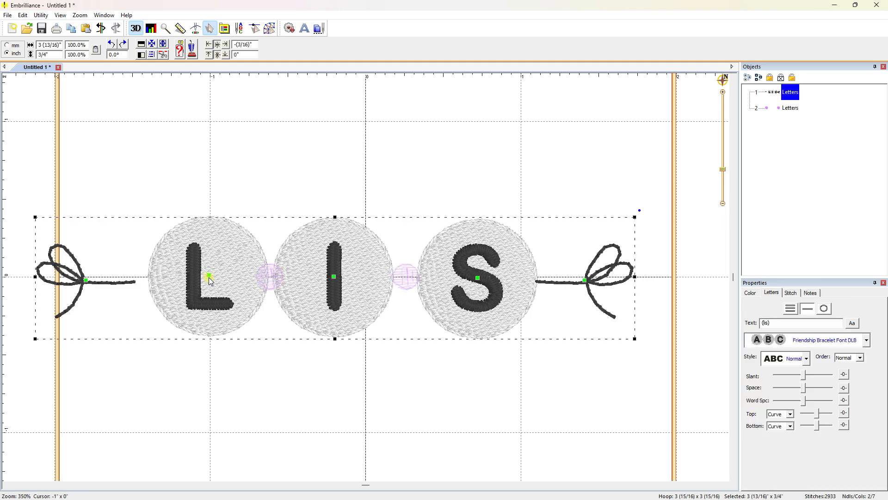
click(209, 276)
key(Left)
key(Left)
key(Left)
key(Left)
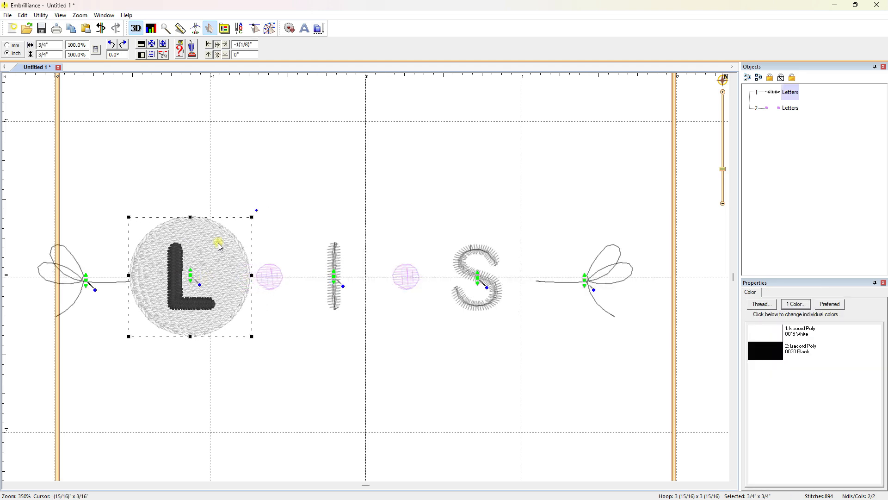
Center the first small bead in the widened gap between the L and I beads and inspect the bead joins up close.
click(240, 165)
click(270, 278)
drag(269, 277, 260, 280)
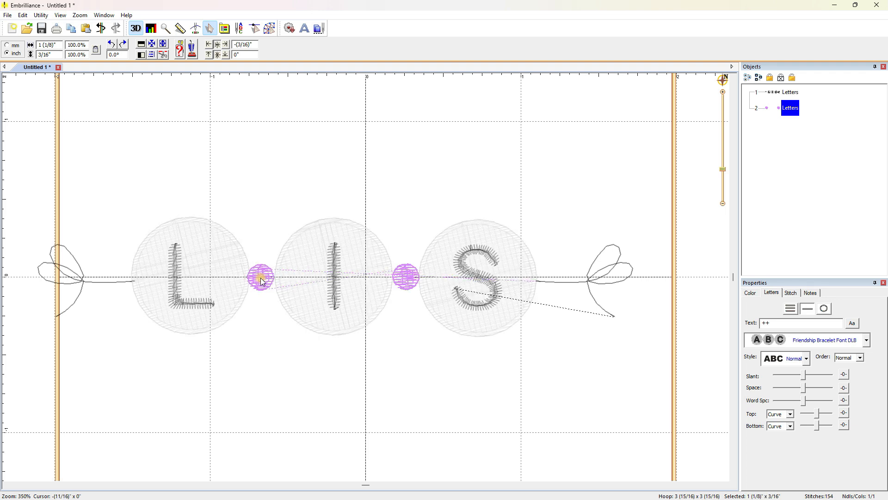
click(244, 160)
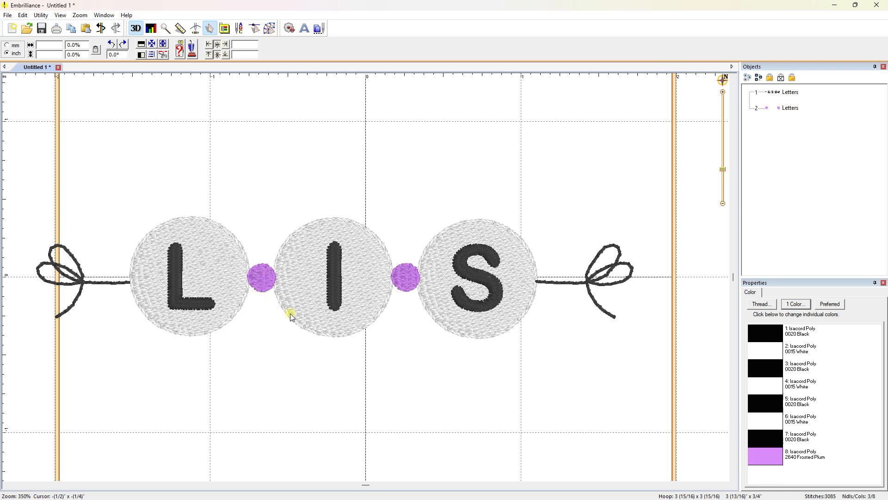
scroll(324, 315, up, 2)
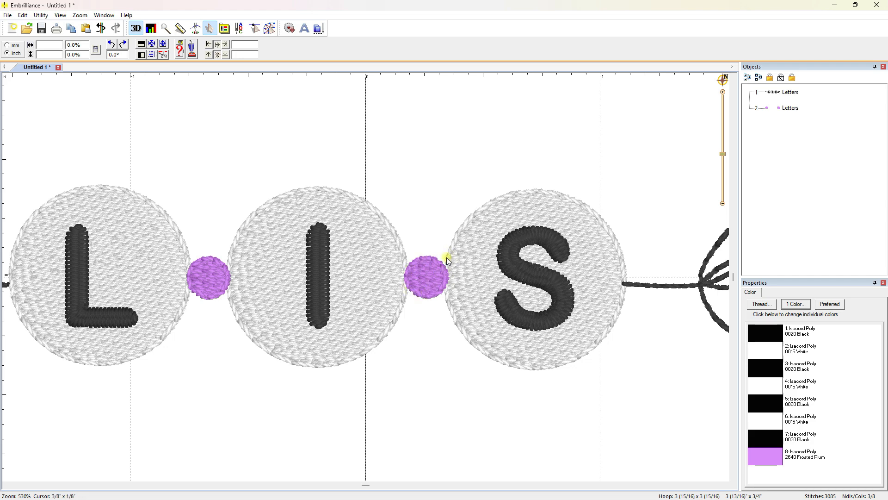
scroll(413, 218, down, 2)
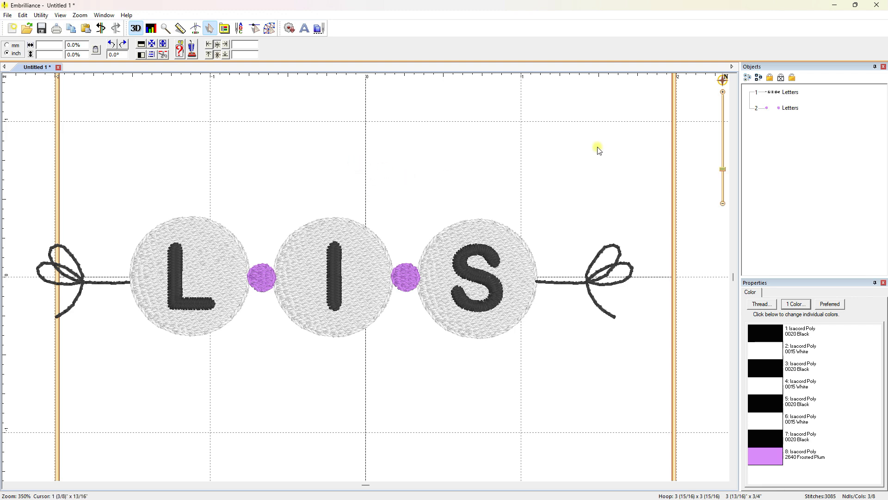
Check the Friendship Bracelet Font PDF key in the browser for the in-between bead characters, then return to the design.
click(771, 110)
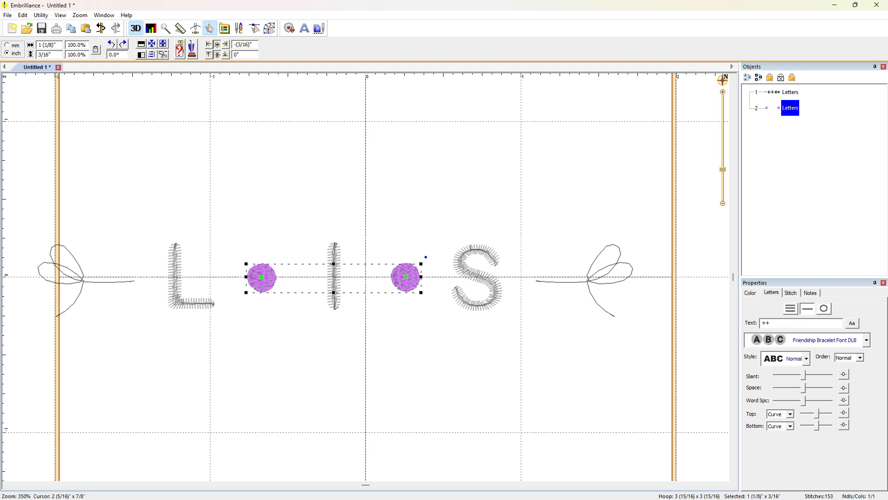
drag(887, 42, 585, 43)
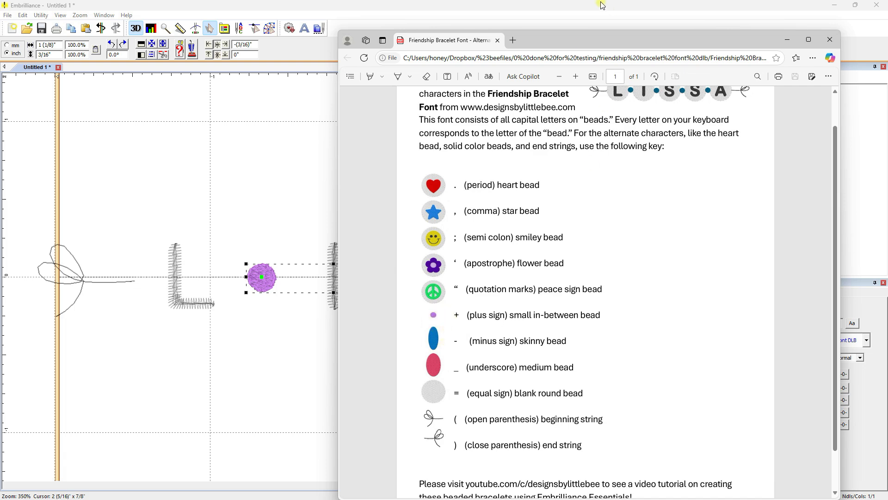
drag(569, 41, 887, 43)
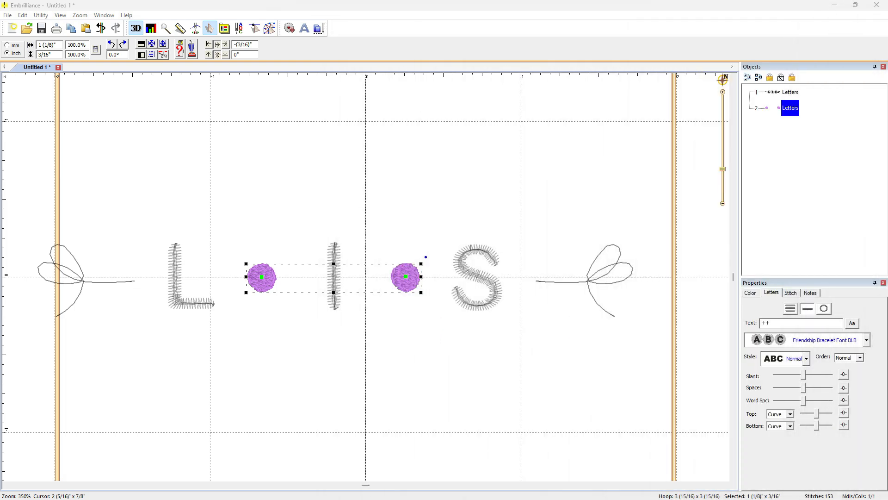
click(526, 115)
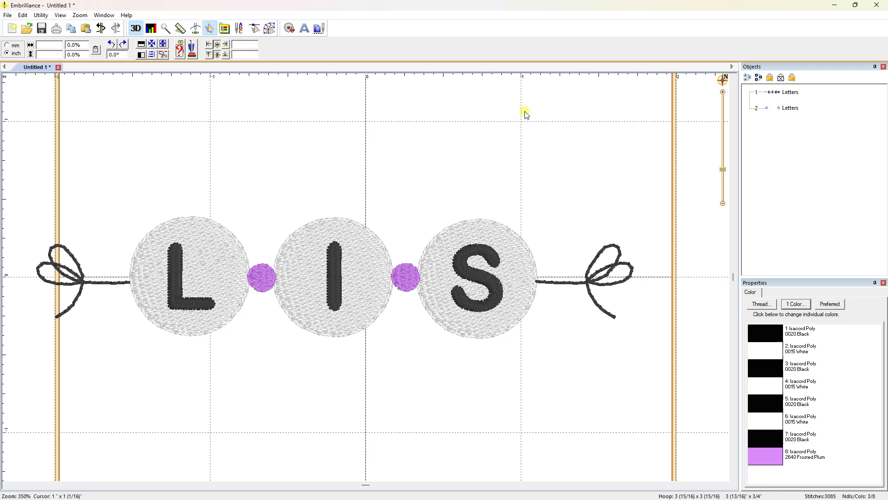
Delete the separate "++" bead lettering and change the name lettering's text to "(_-l+i+s-_)".
click(772, 109)
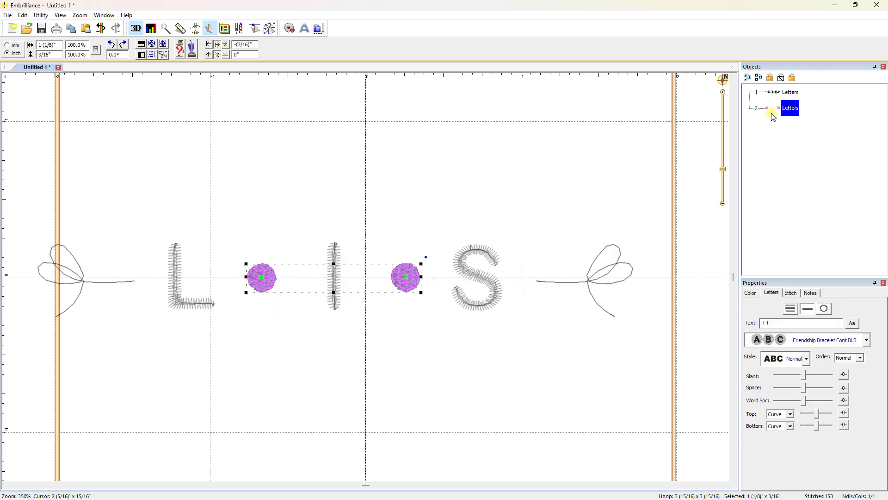
key(Delete)
click(773, 93)
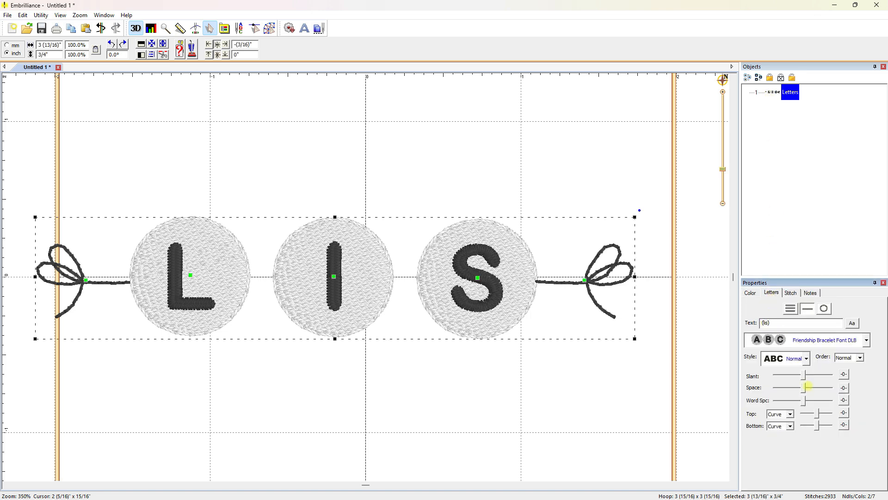
text(+)
text(-)
text(_-)
key(Return)
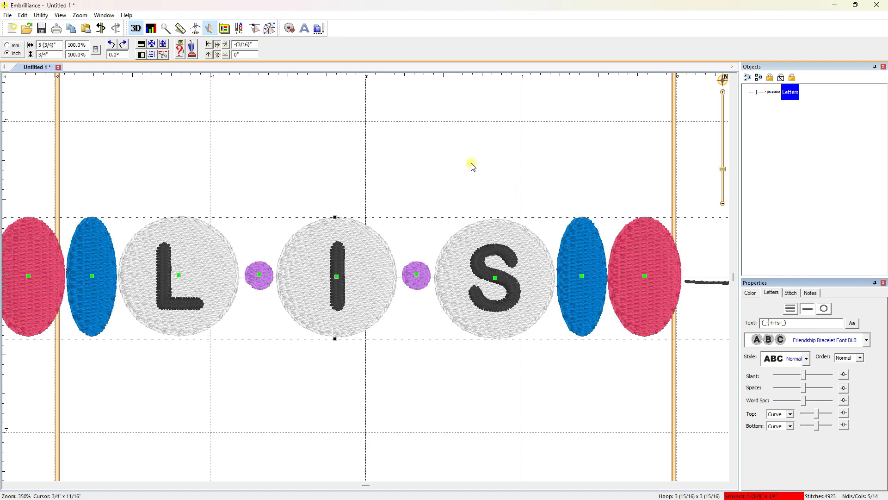
scroll(439, 187, down, 3)
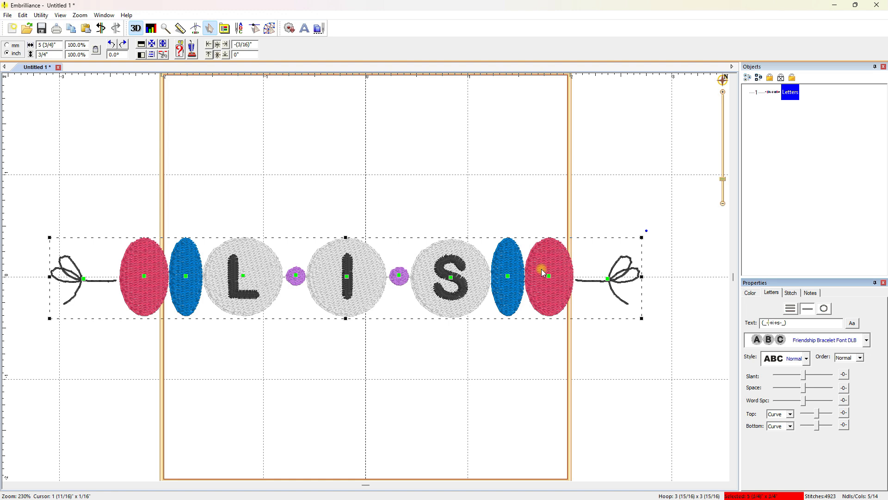
click(434, 173)
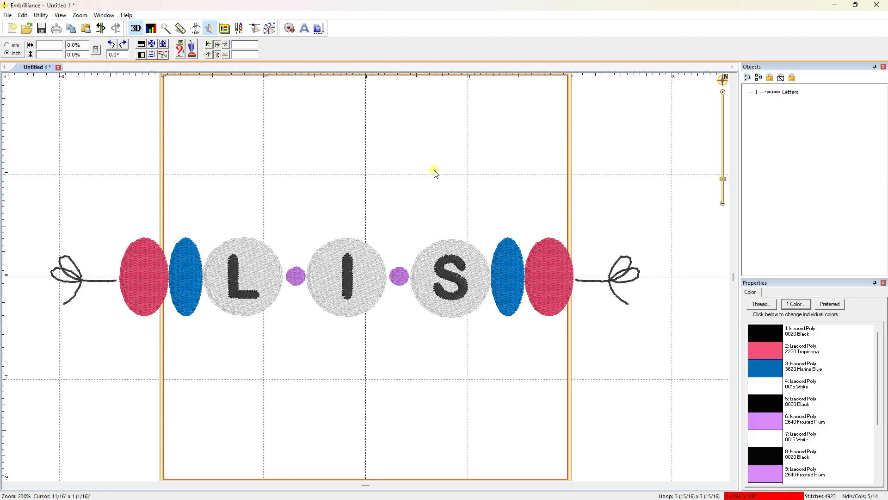
Shift the end string inward to meet the medium bead after the S, and nudge that bead toward the skinny bead.
click(771, 91)
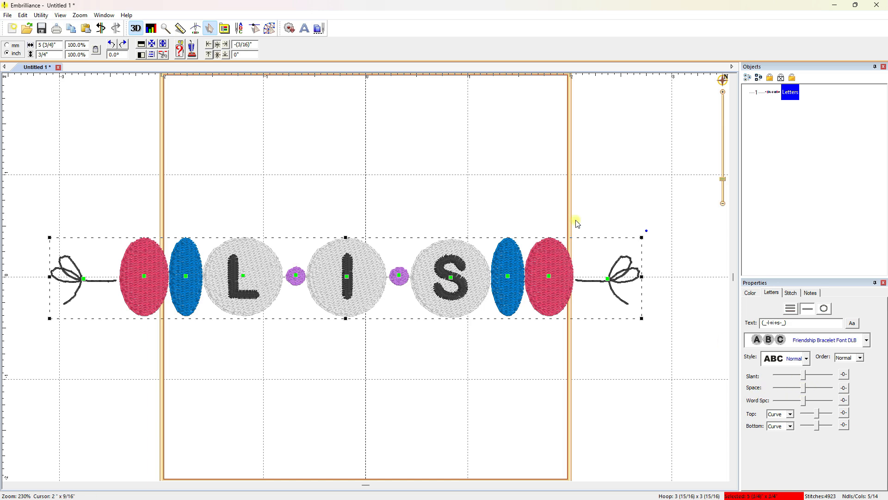
click(605, 279)
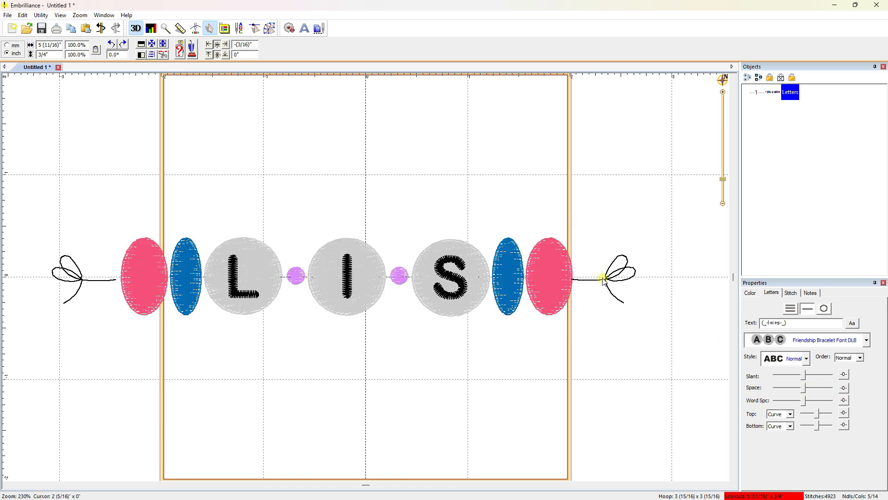
click(606, 279)
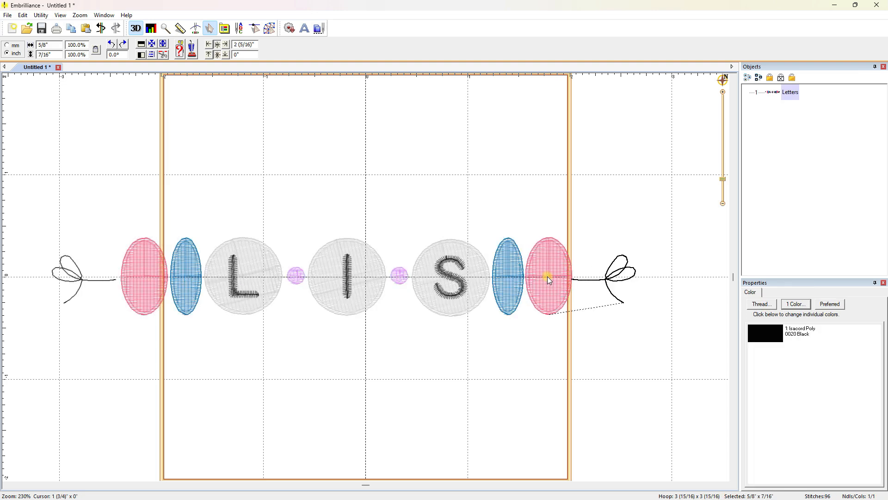
click(546, 277)
click(468, 119)
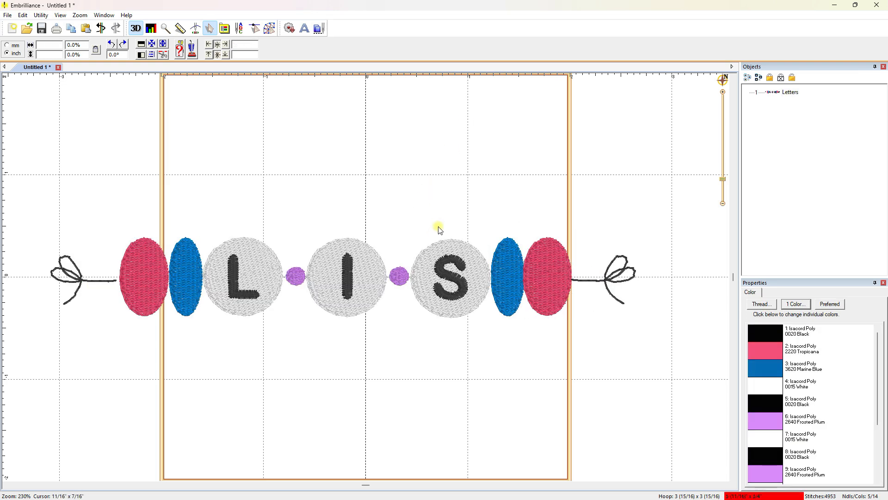
Bring the font's PDF character key back over the design and view it from the beginning with its sample bracelet.
drag(887, 84, 546, 23)
scroll(514, 137, up, 2)
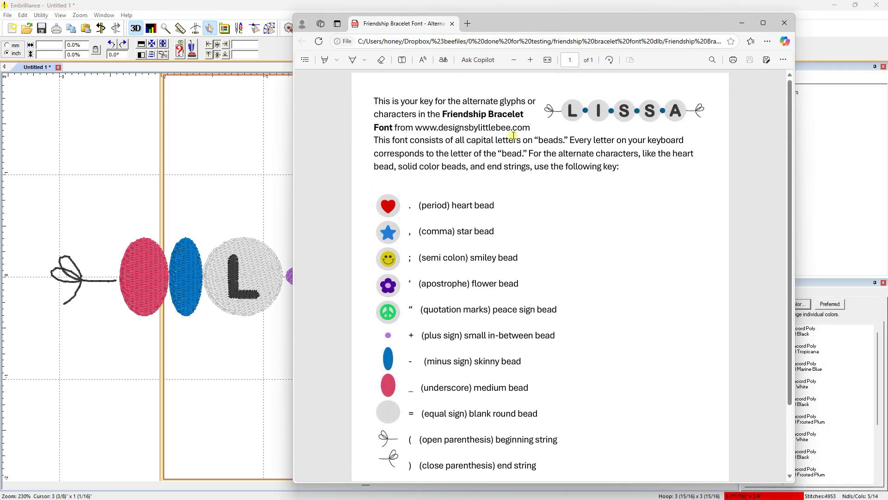